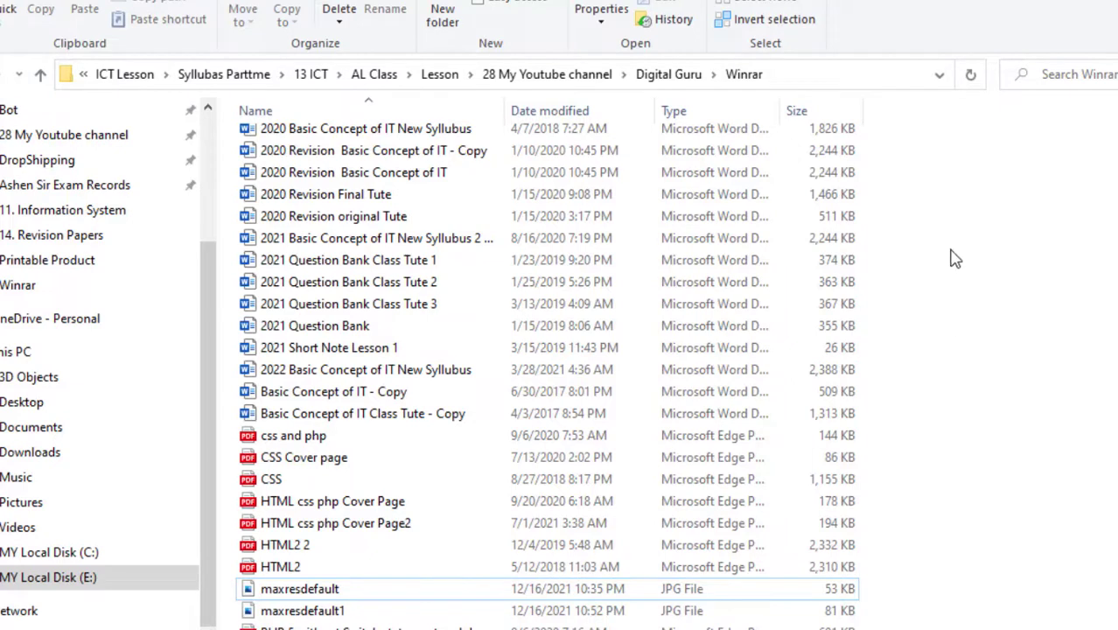
Select all files in the Winrar folder and compress them into Winrar.rar in RAR format with Normal compression.
scroll(919, 170, up, 1)
drag(911, 158, 403, 601)
scroll(450, 599, up, 2)
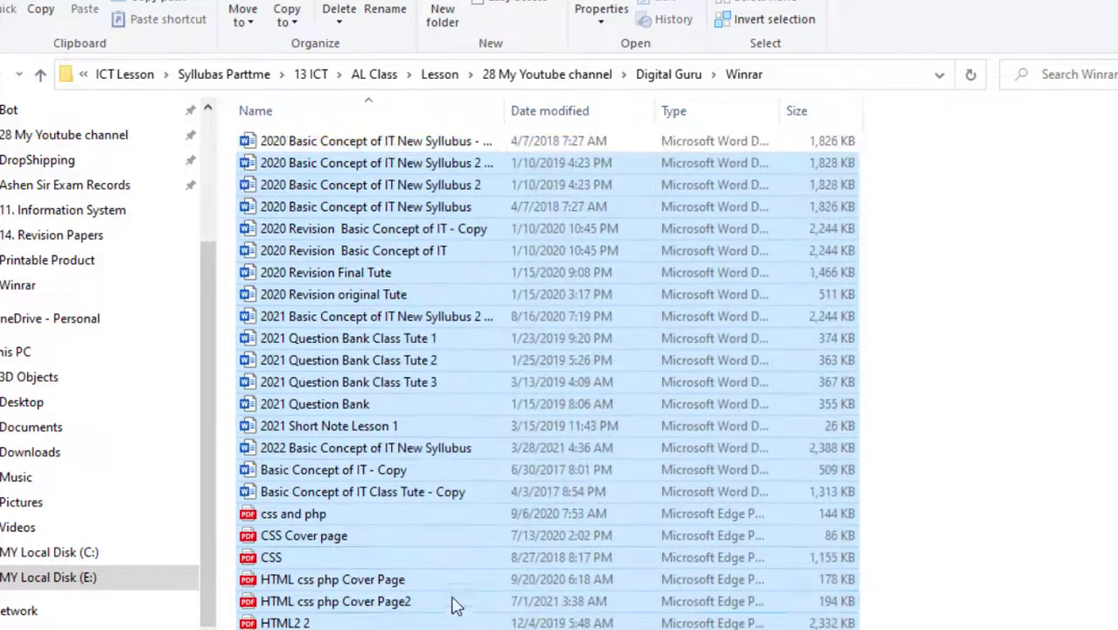
drag(900, 145, 262, 626)
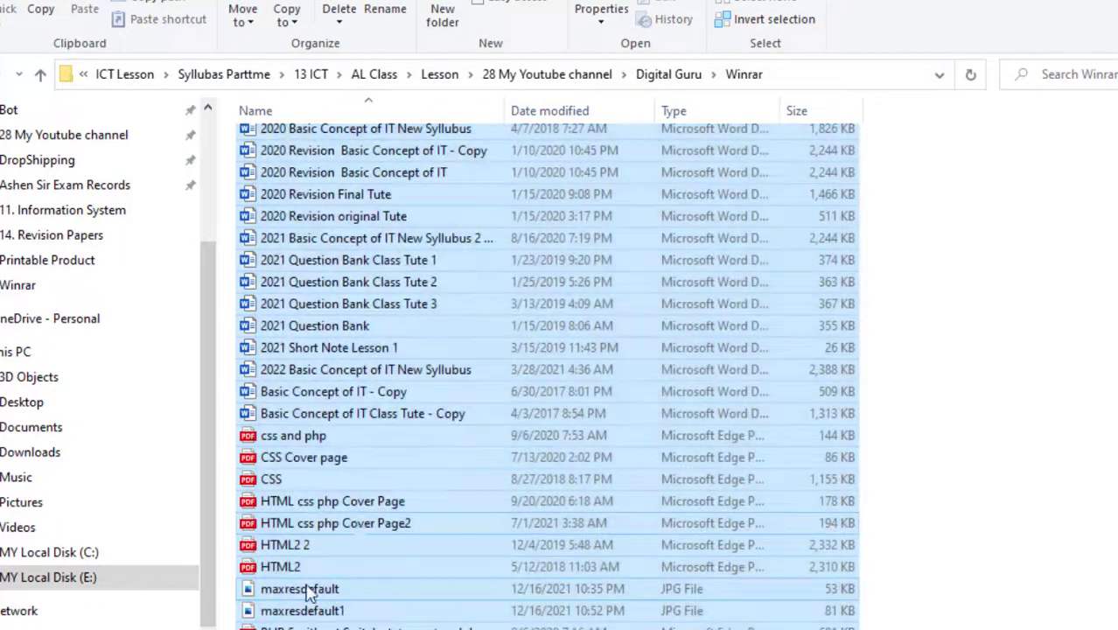
scroll(457, 456, up, 2)
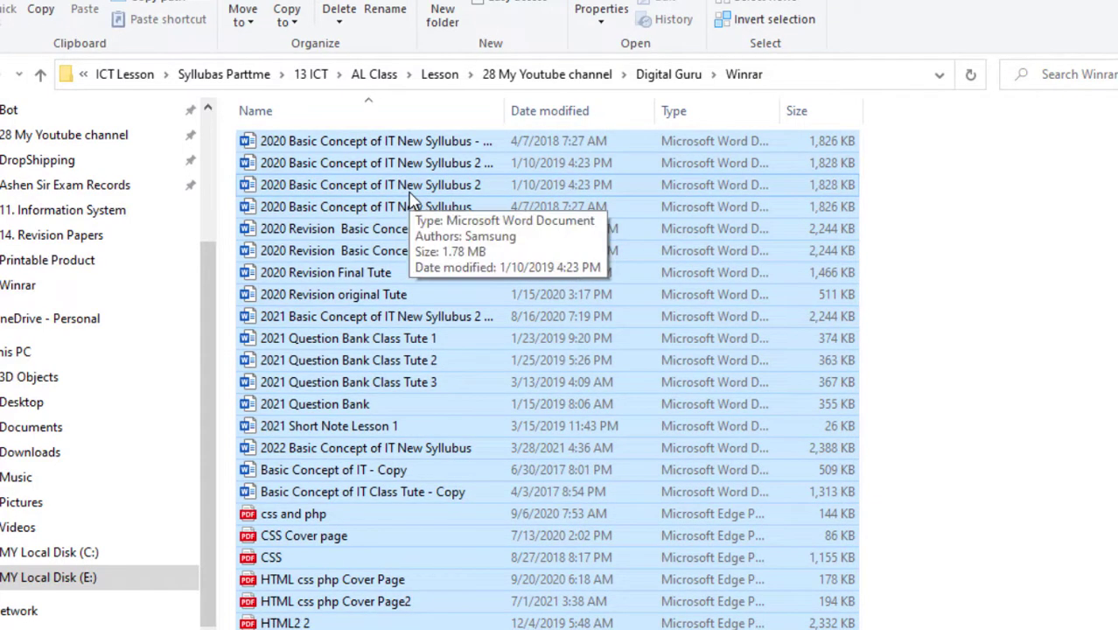
scroll(442, 254, down, 2)
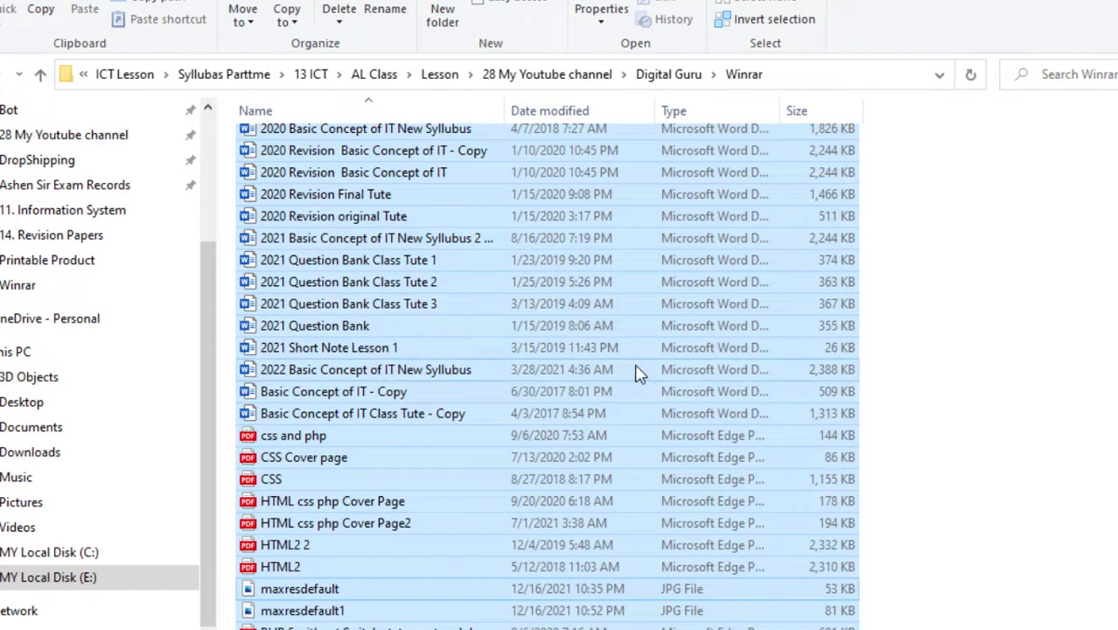
right_click(592, 216)
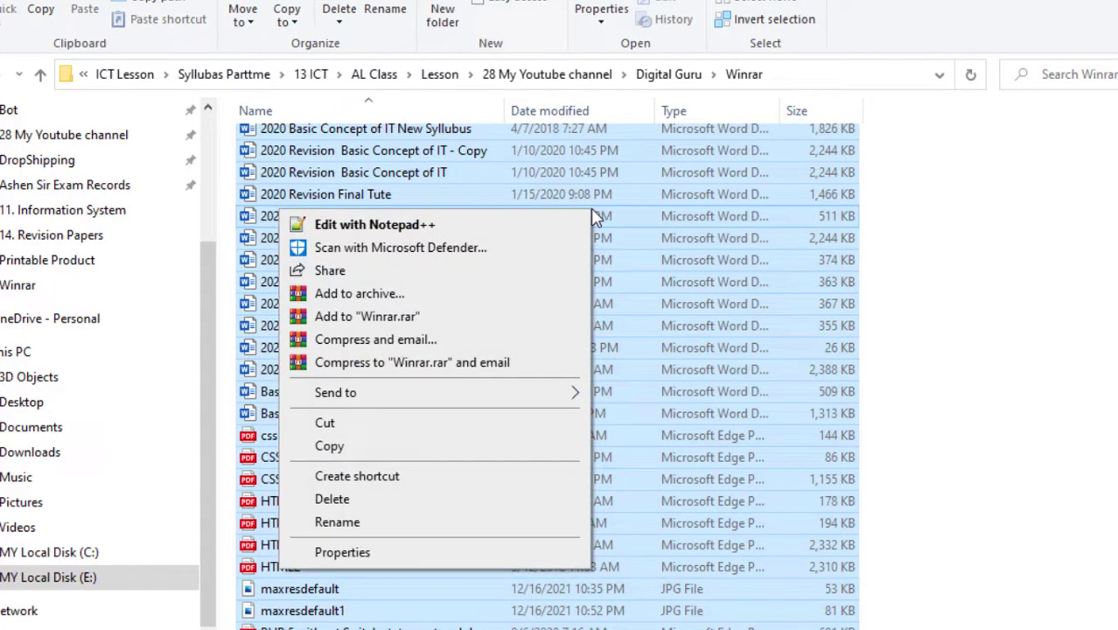
click(416, 302)
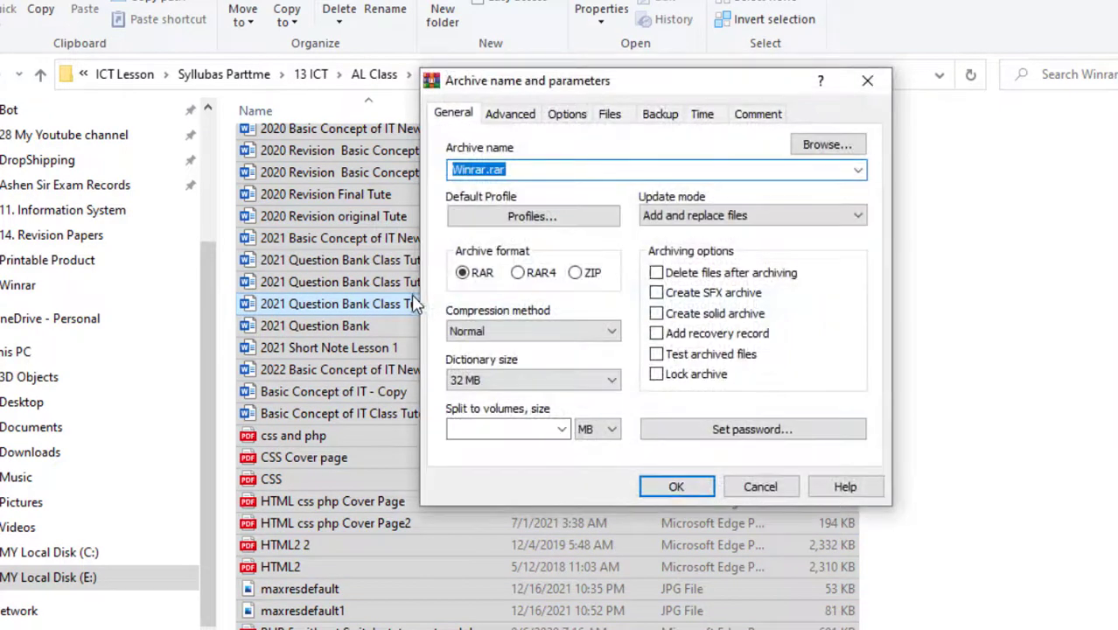
click(677, 487)
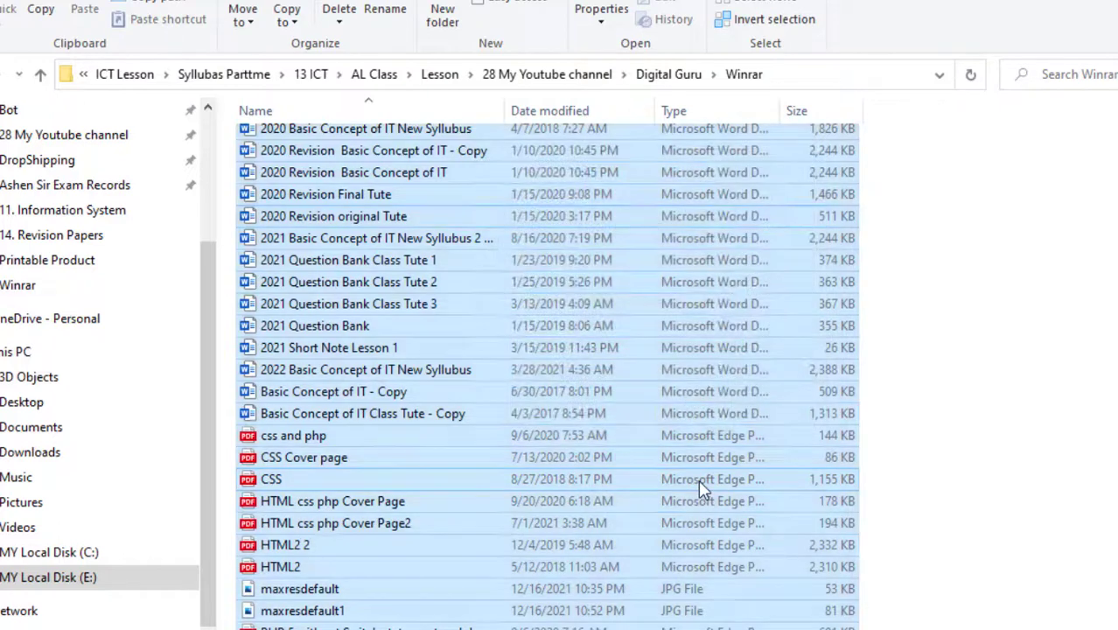
click(995, 576)
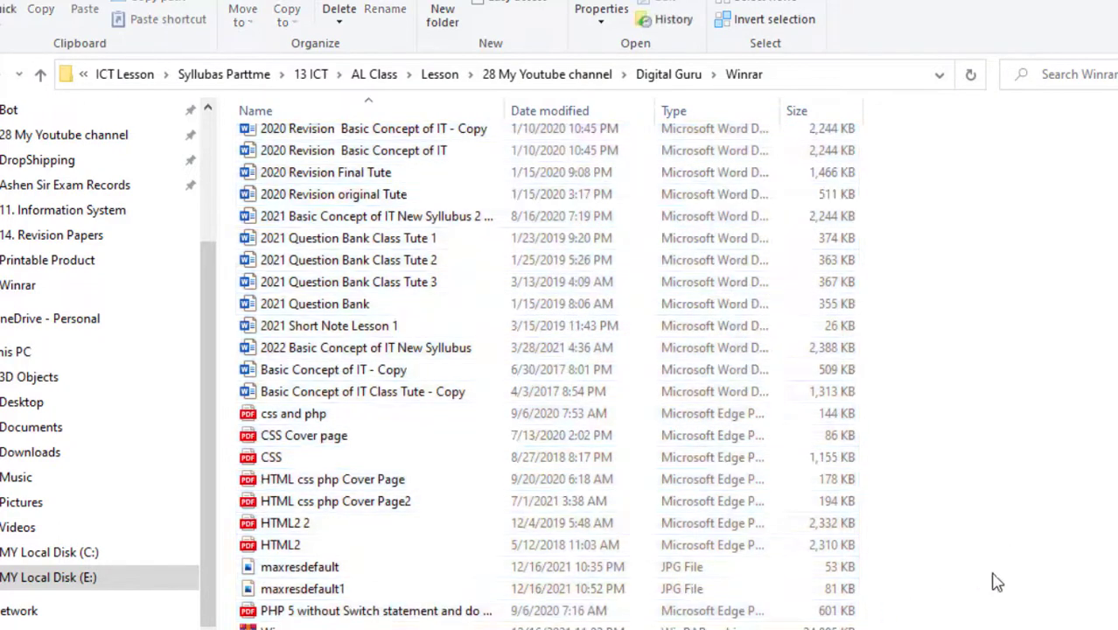
Select the new Winrar archive and check its file details against the source files.
click(302, 628)
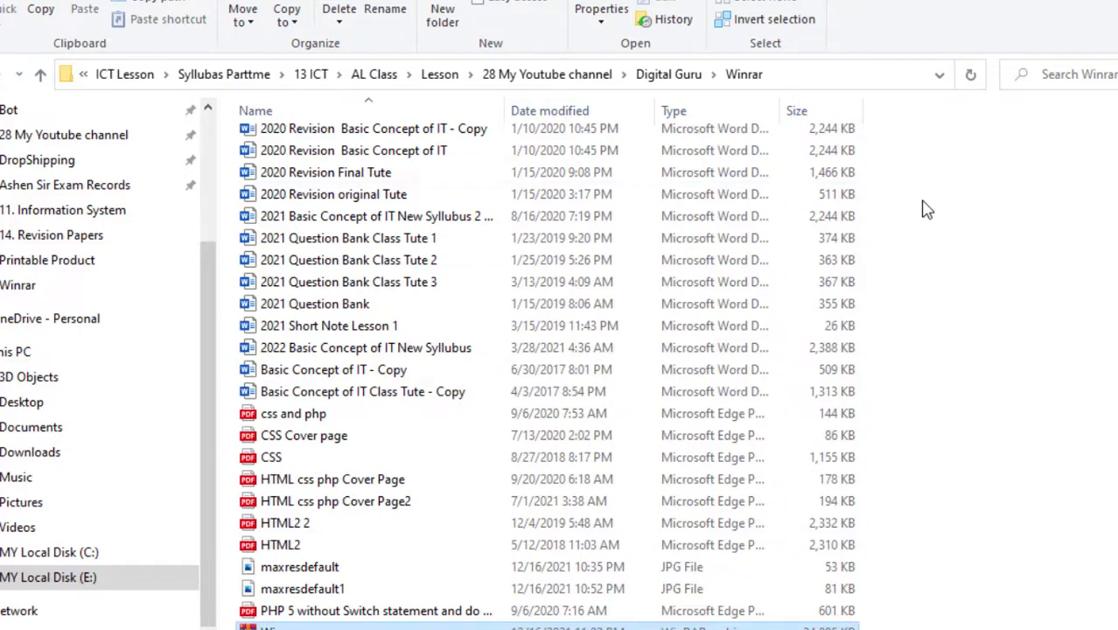
scroll(922, 213, up, 2)
scroll(490, 567, down, 2)
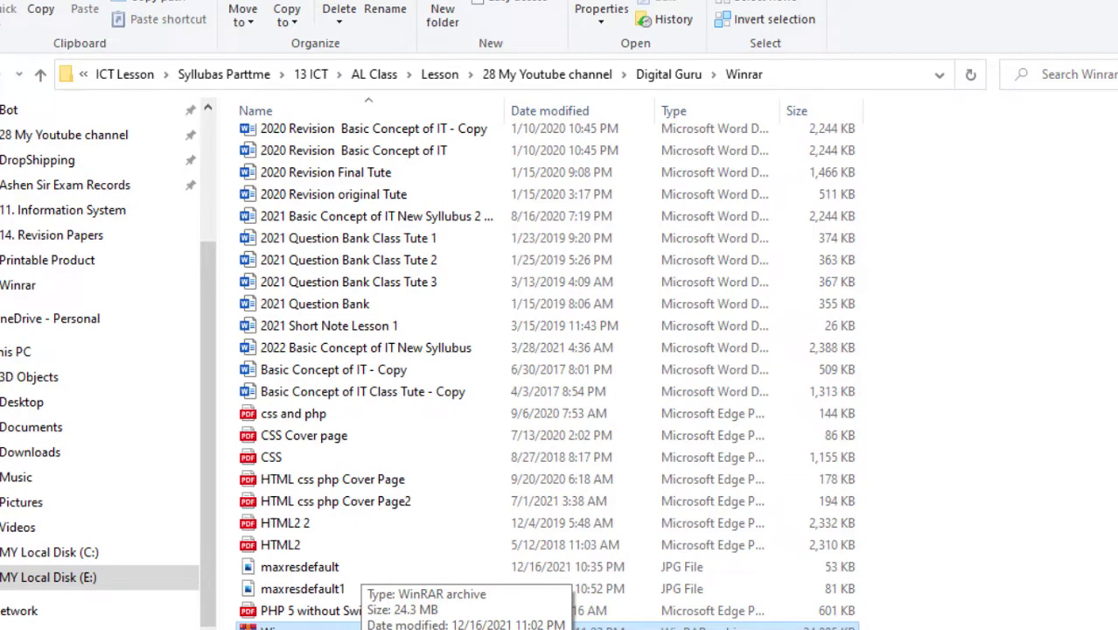
Open the Downloads folder, then return to the Winrar folder.
scroll(125, 342, up, 3)
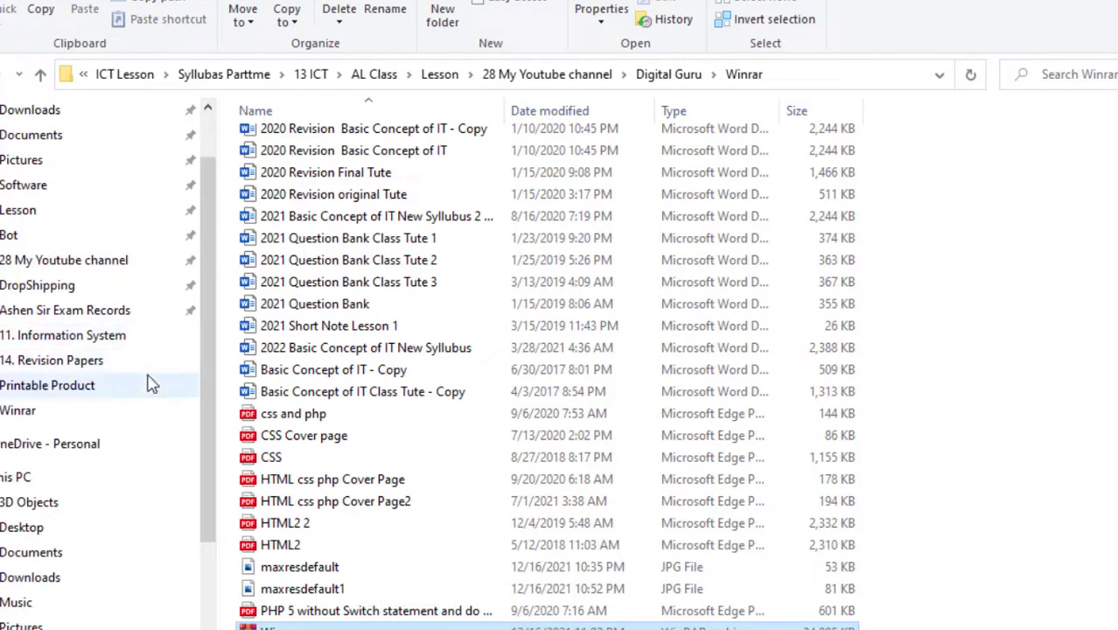
click(70, 140)
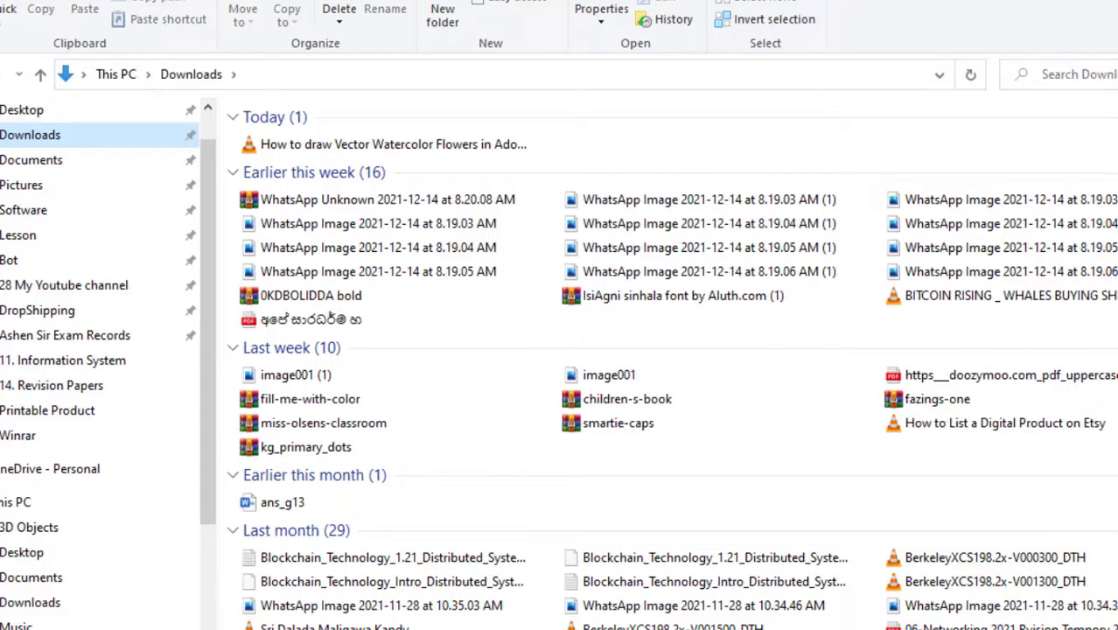
click(0, 74)
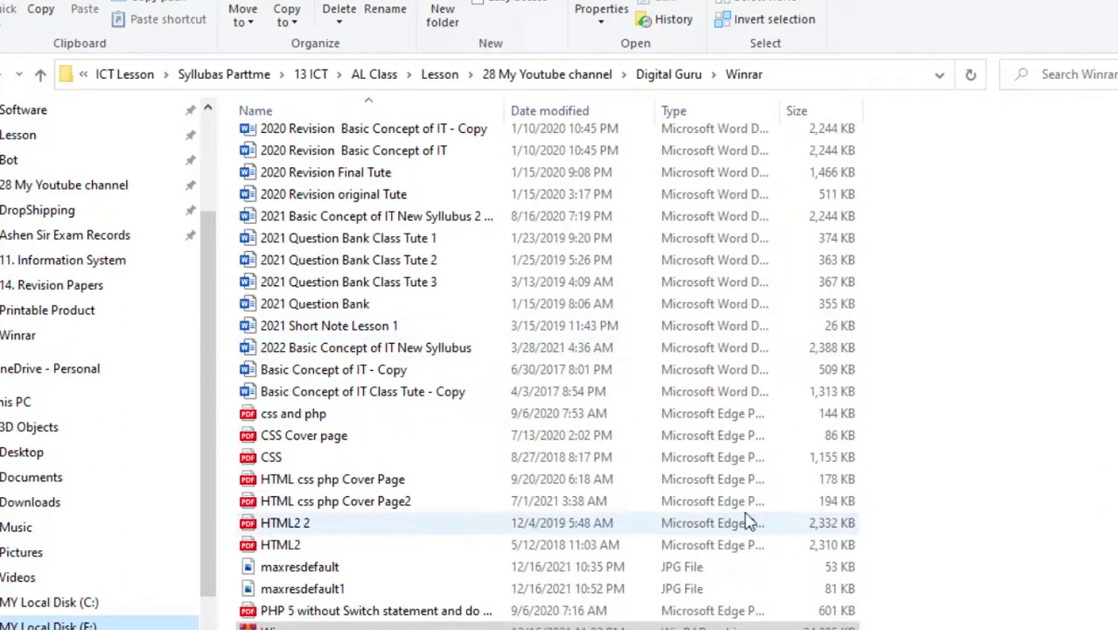
Check the combined size of all the original files in their properties, leaving out the archive.
scroll(735, 517, up, 2)
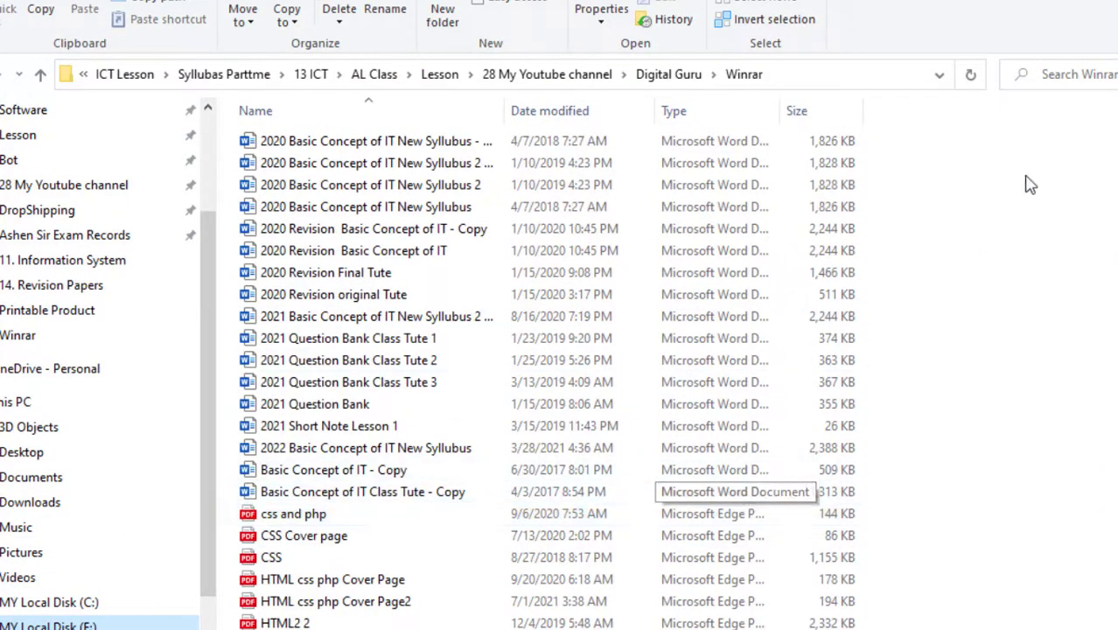
drag(888, 146, 377, 621)
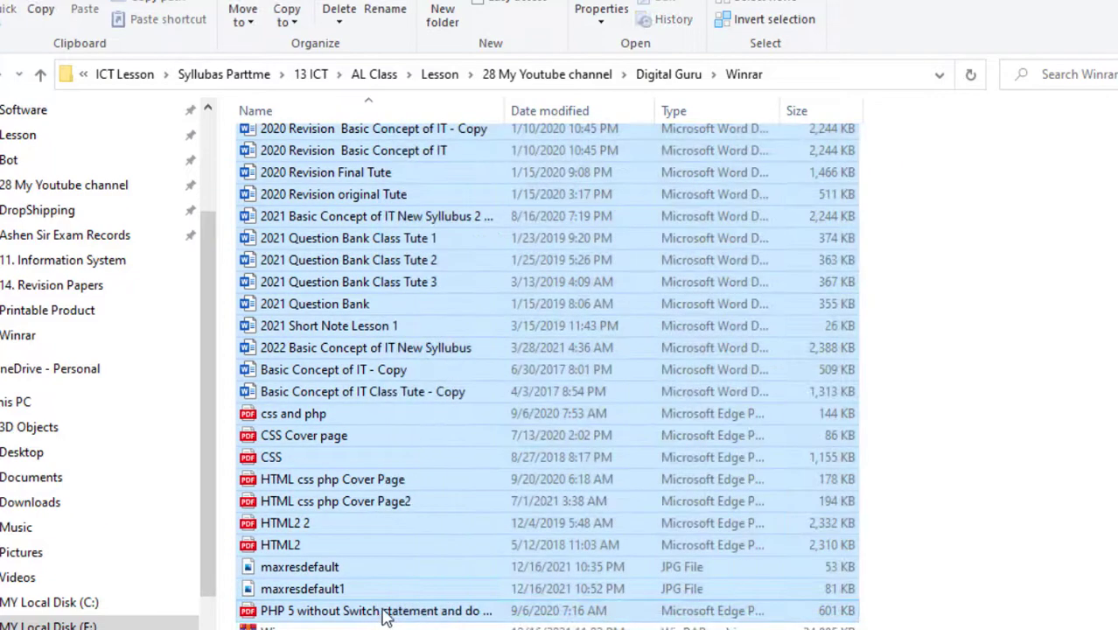
right_click(495, 440)
click(362, 424)
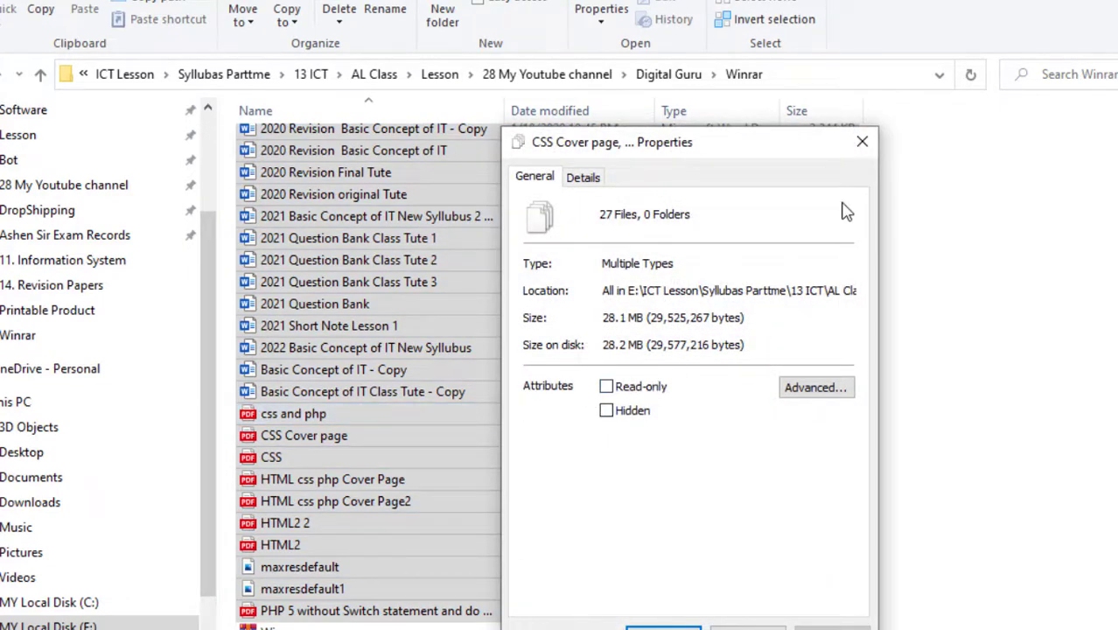
click(862, 141)
click(1037, 259)
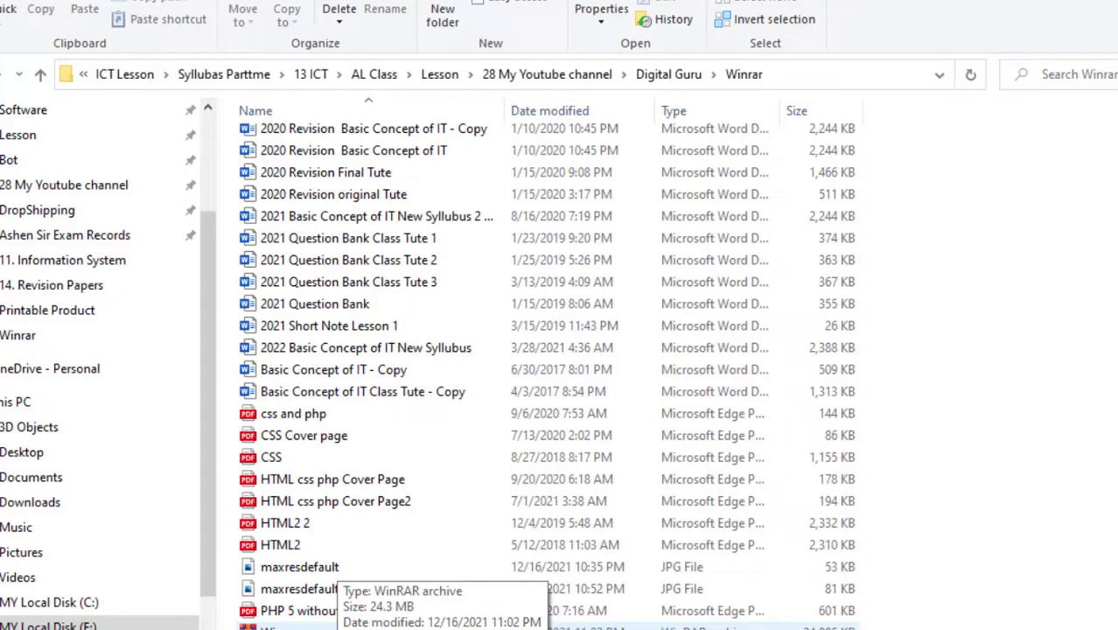
Bring up the maxresdefault.jpg picture already open in Photos.
mouse_move(736, 629)
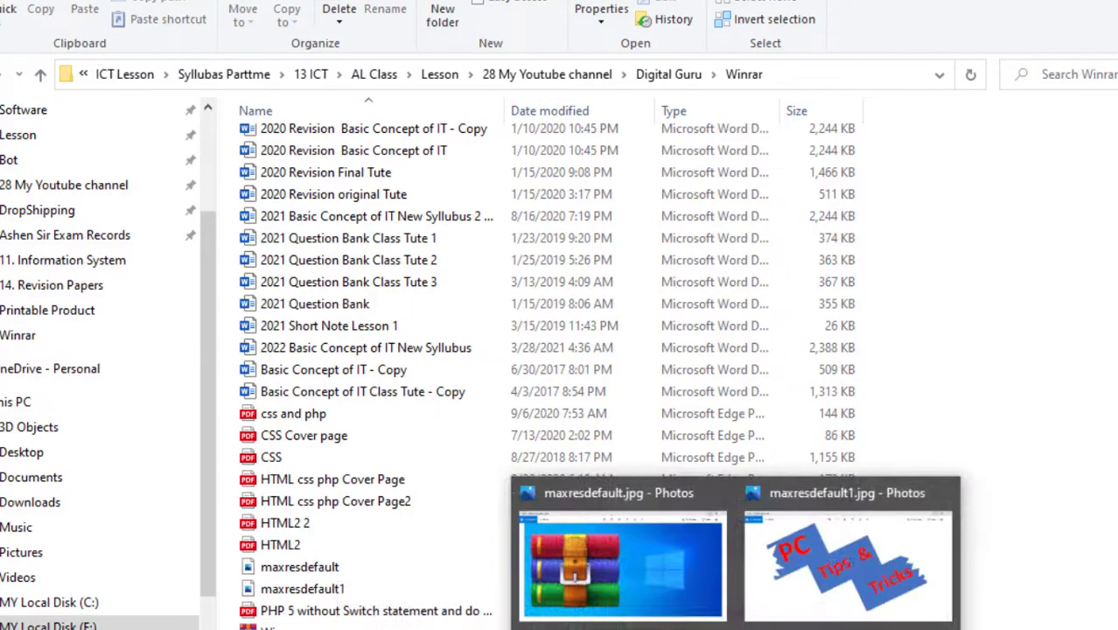
click(648, 568)
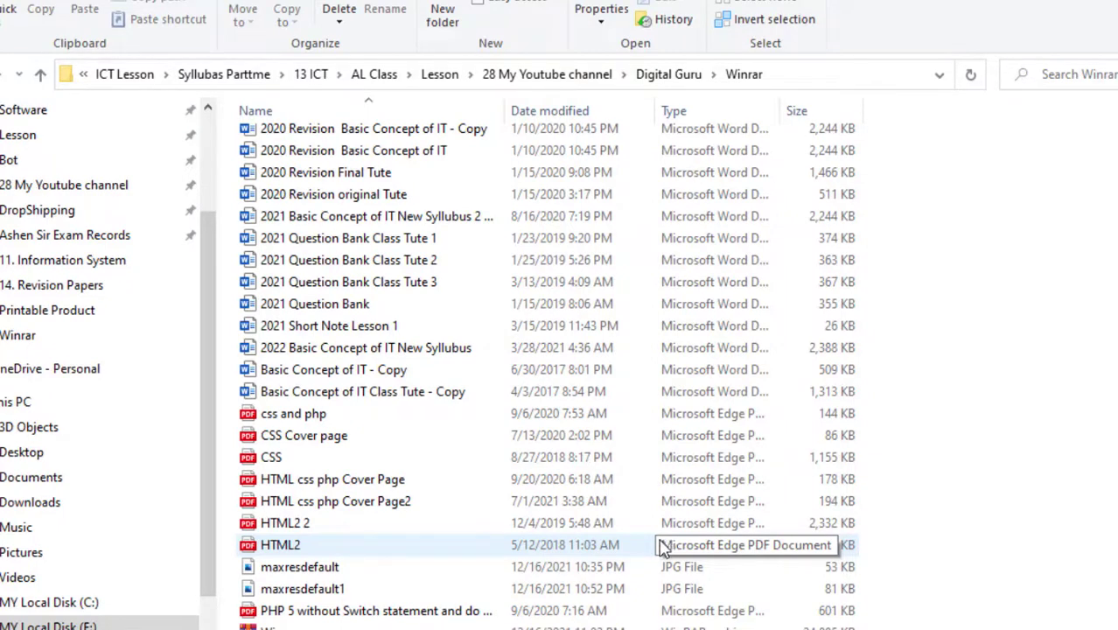
Recheck the source files' total size in their properties, then select the Winrar archive for comparison.
scroll(1079, 350, up, 2)
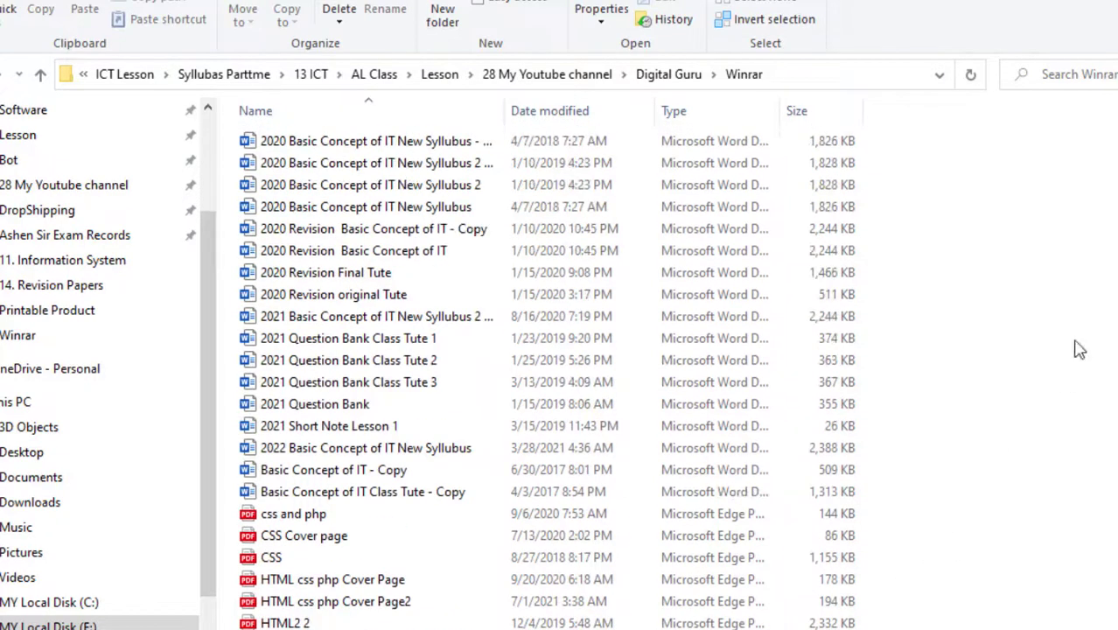
drag(908, 149, 292, 629)
scroll(400, 367, up, 2)
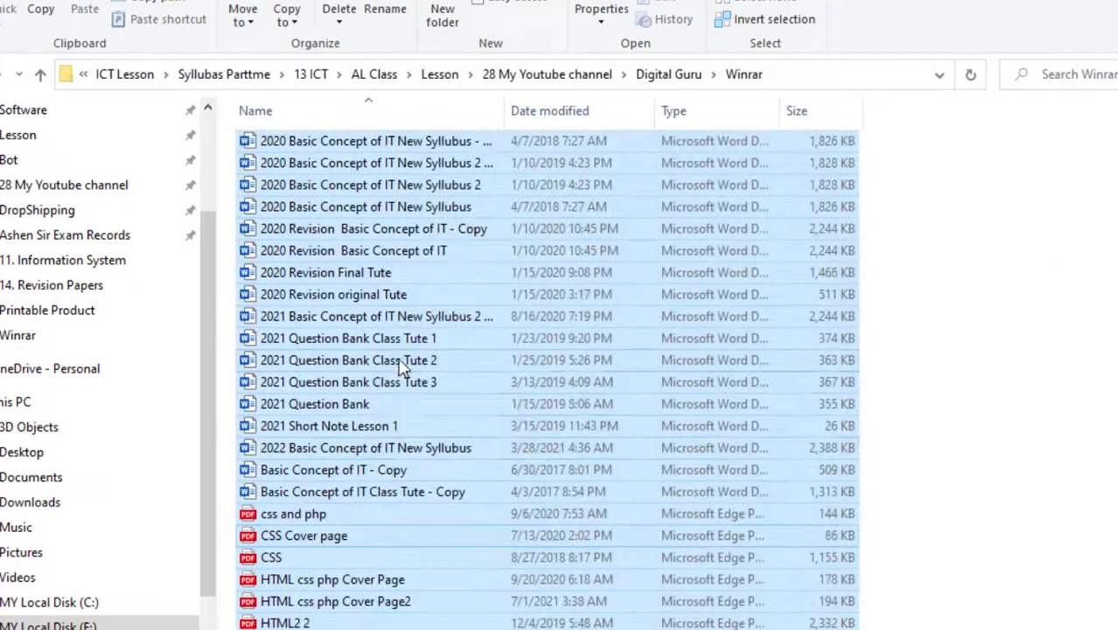
scroll(438, 278, down, 2)
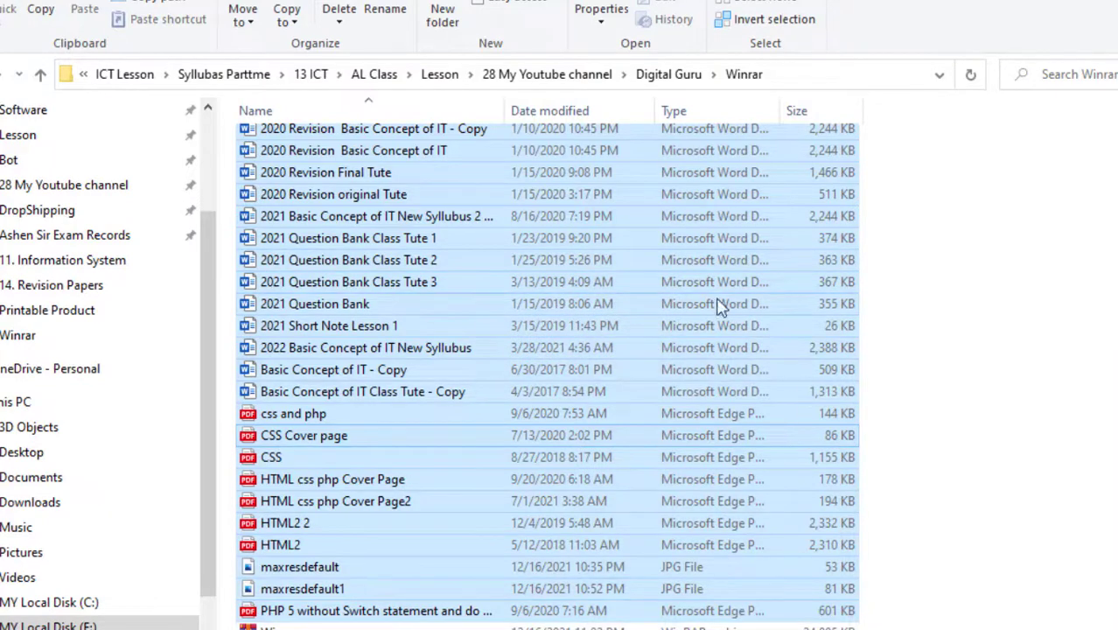
right_click(637, 257)
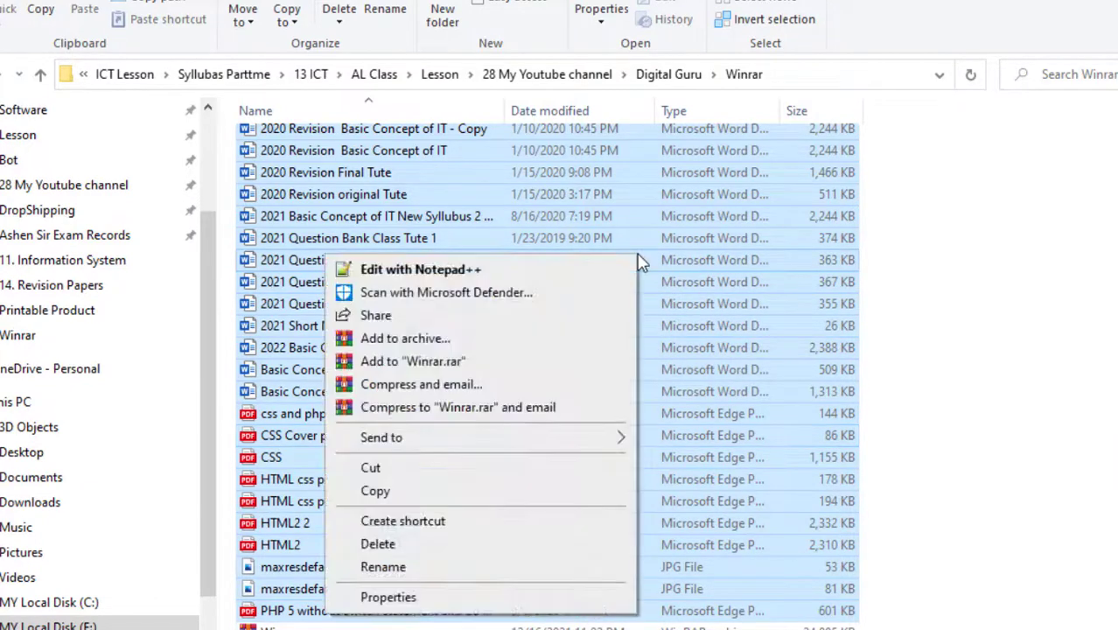
click(470, 597)
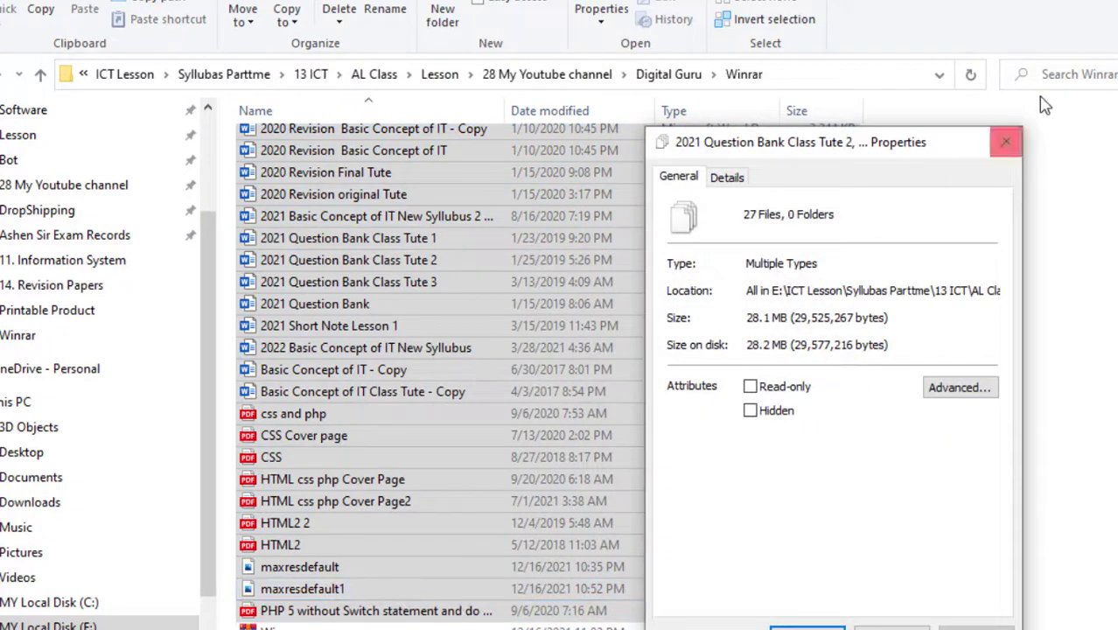
click(1010, 149)
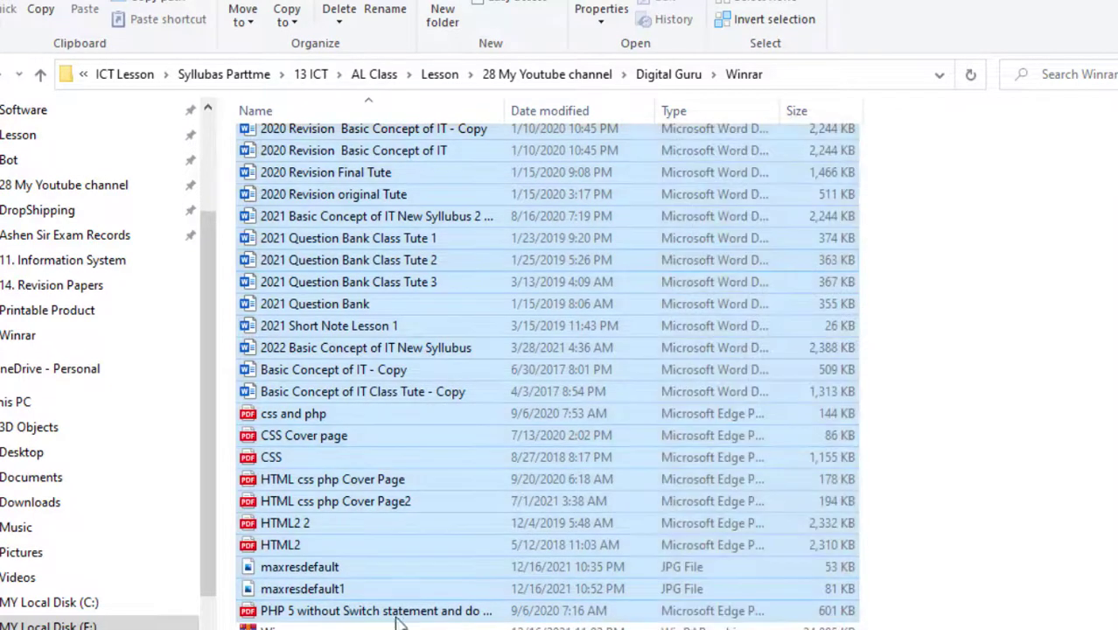
click(411, 628)
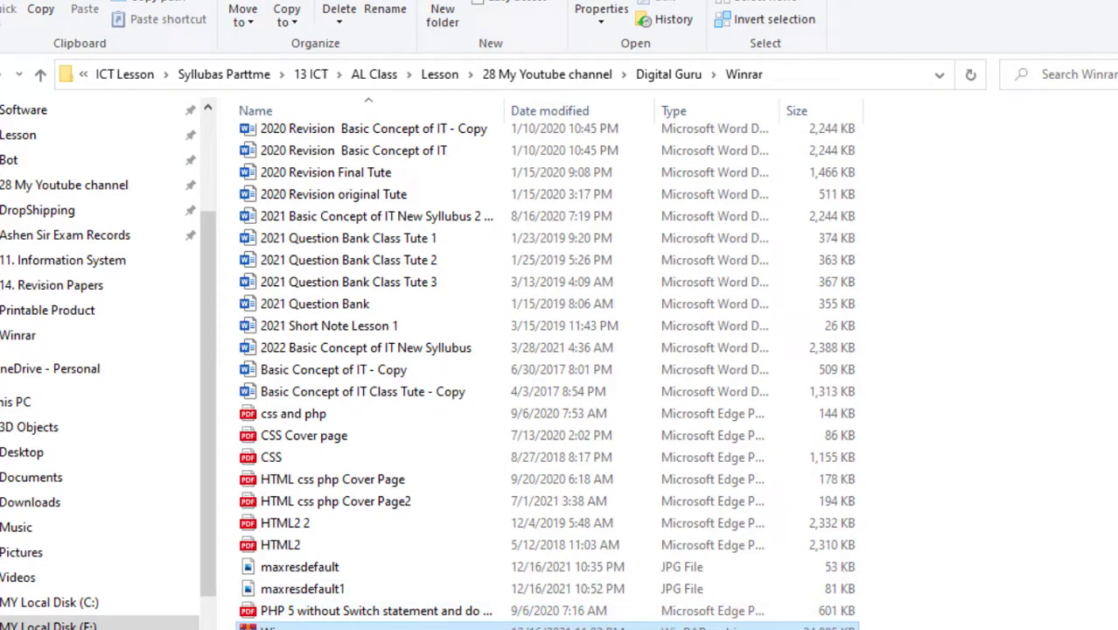
scroll(542, 368, up, 1)
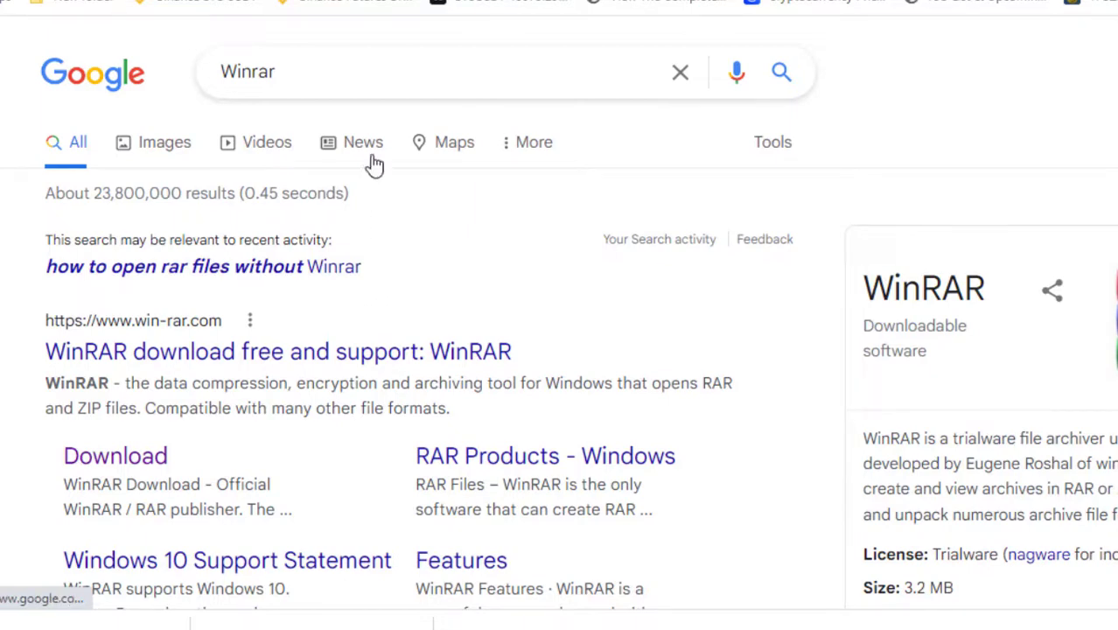
click(338, 64)
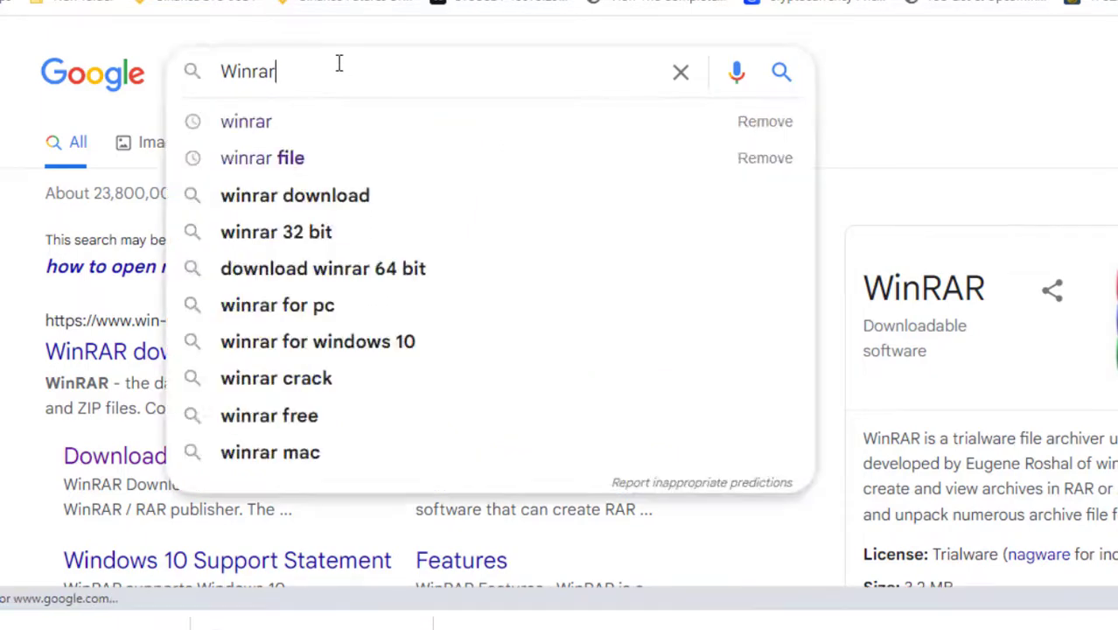
click(937, 105)
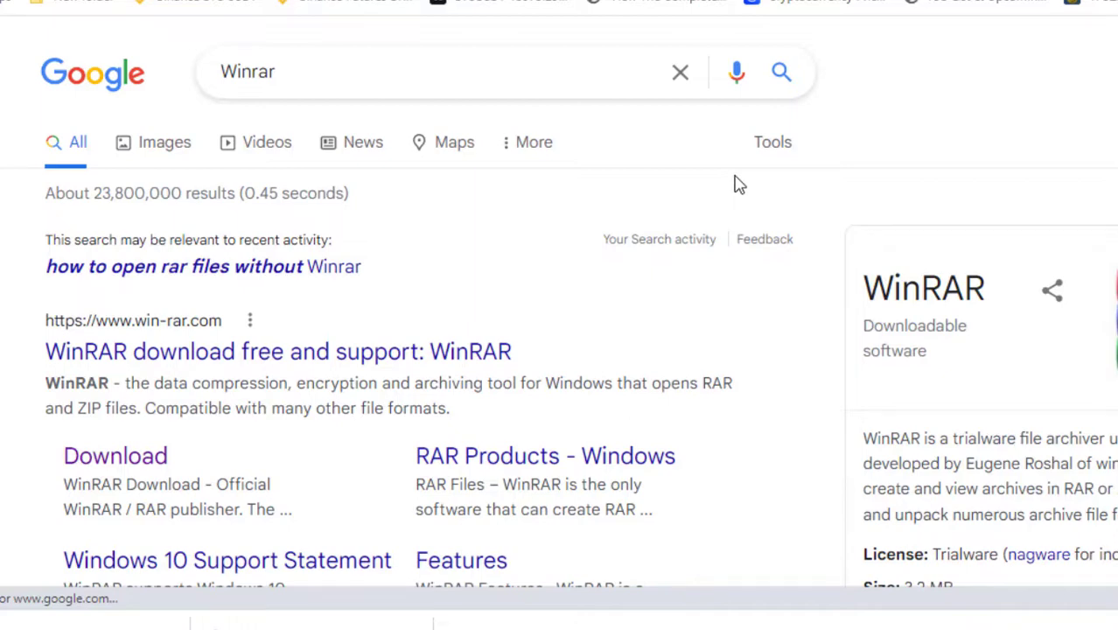
click(372, 84)
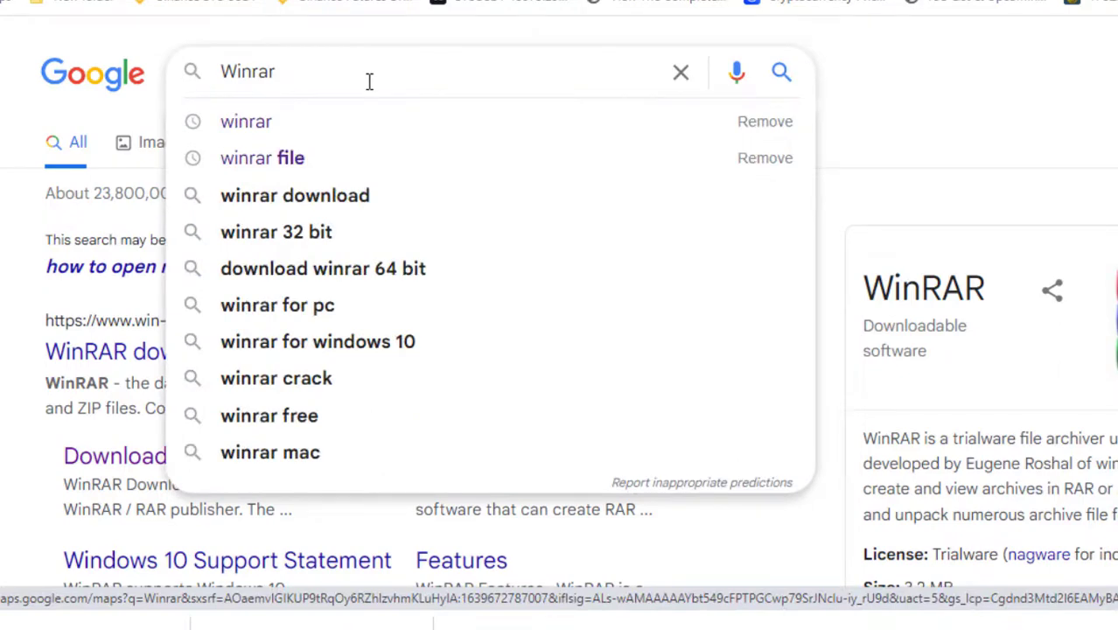
click(891, 77)
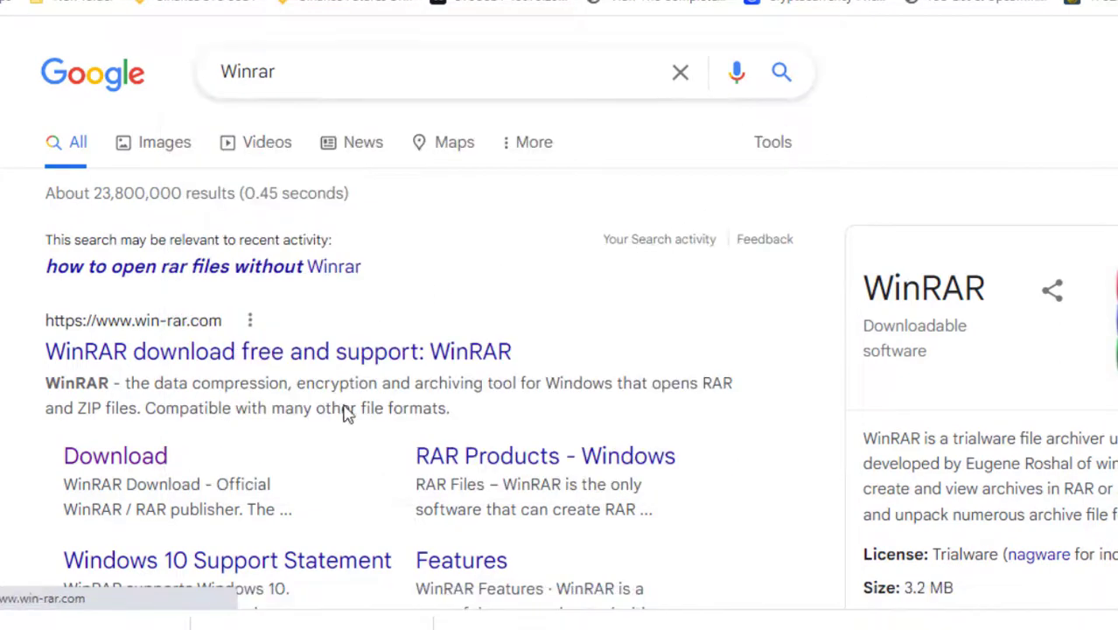
Open the Download page from the win-rar.com search result and download WinRAR 6.02 English 64 bit, keeping the installer file.
scroll(451, 359, down, 1)
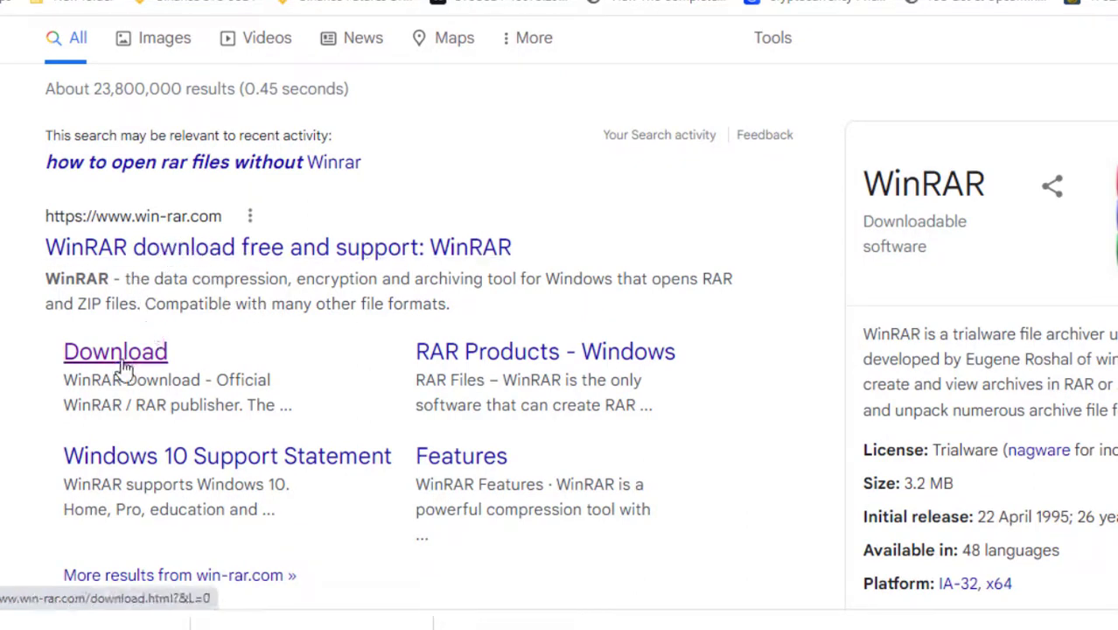
click(158, 361)
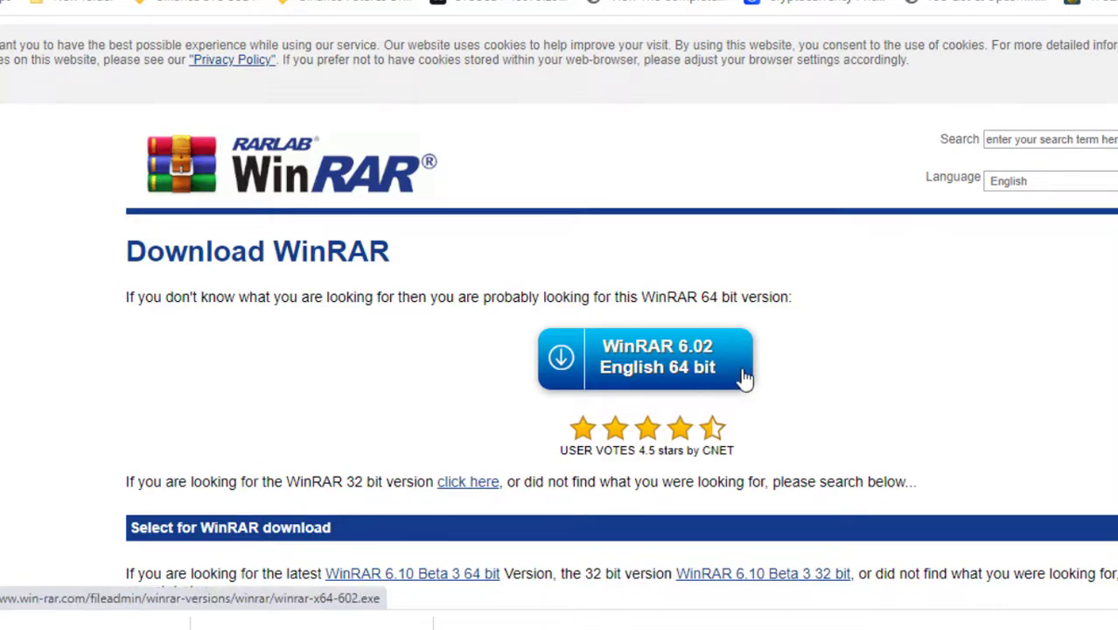
click(676, 372)
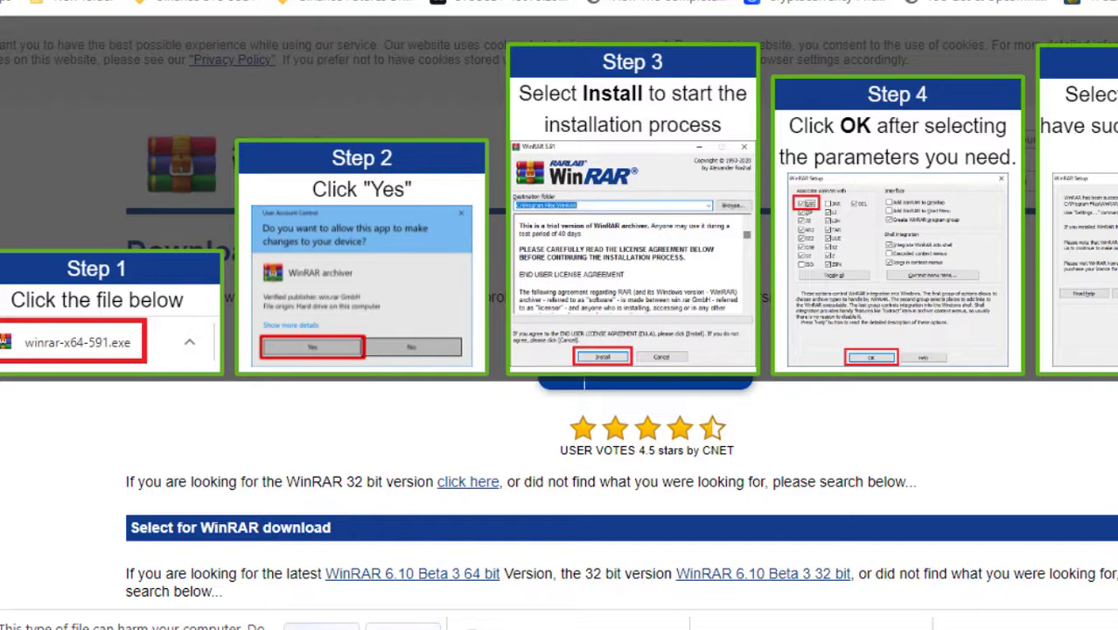
click(320, 627)
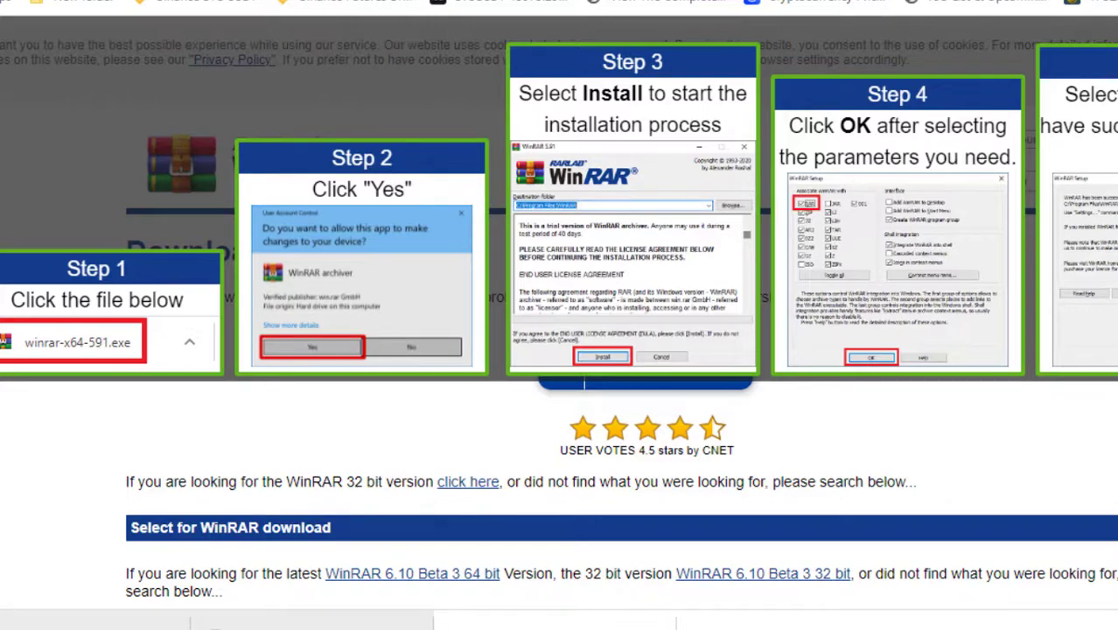
Show the downloaded winrar-x64-602 installer in the Downloads folder and run it.
right_click(153, 624)
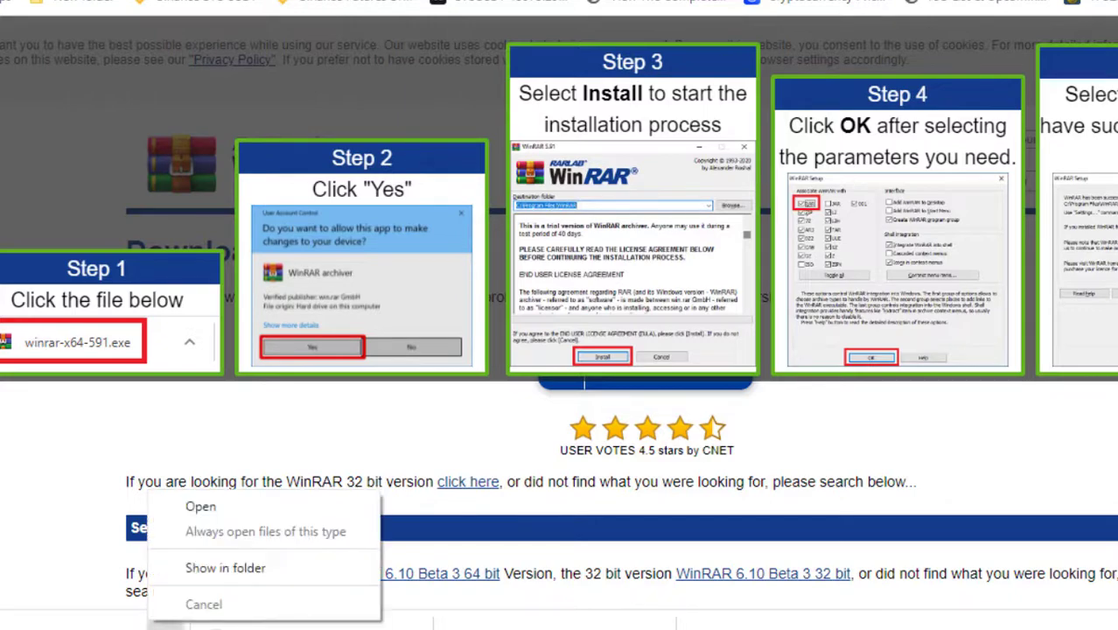
click(255, 569)
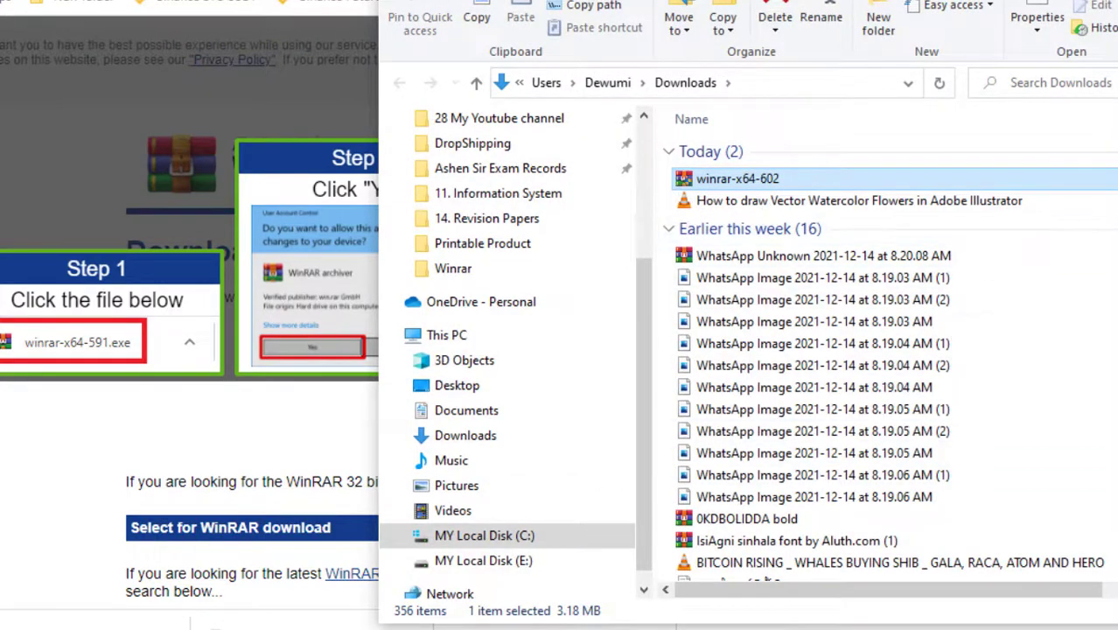
click(1116, 2)
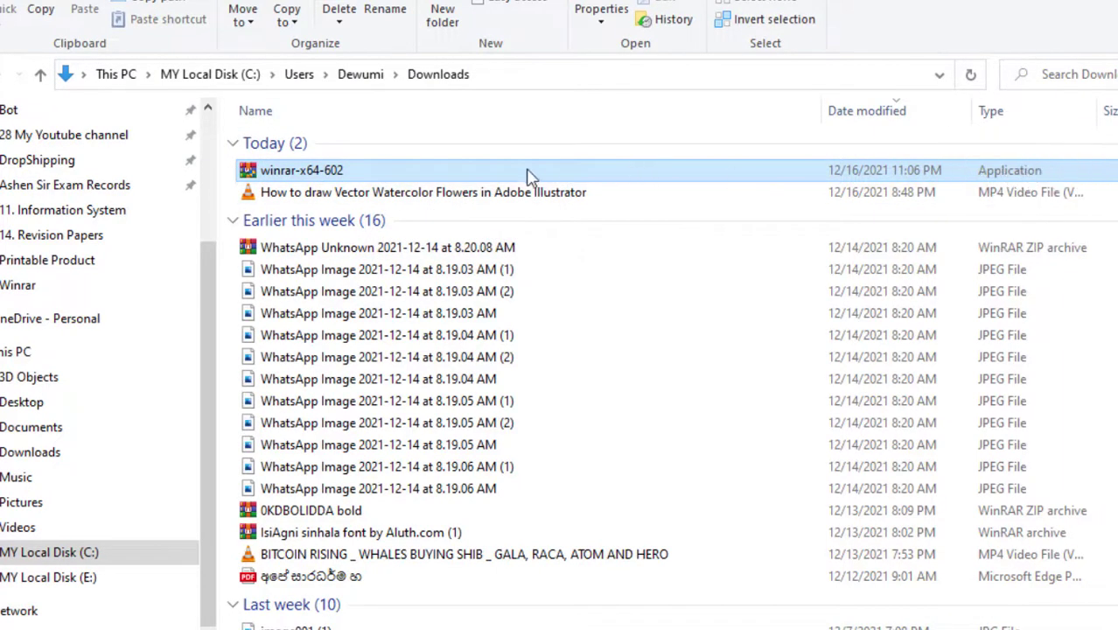
double_click(435, 172)
right_click(435, 170)
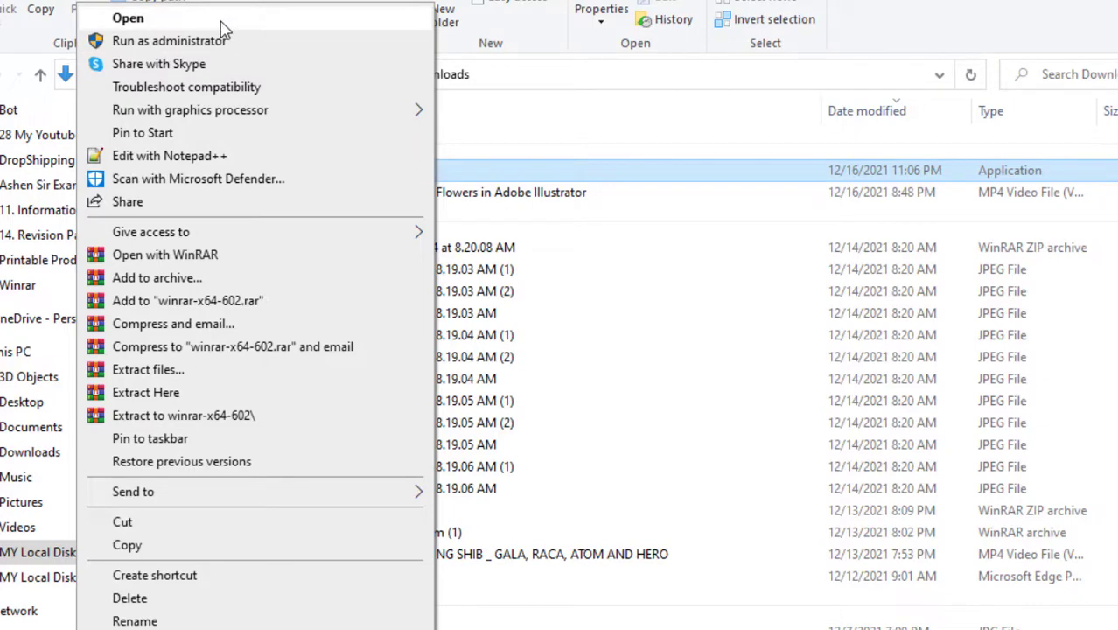
click(221, 32)
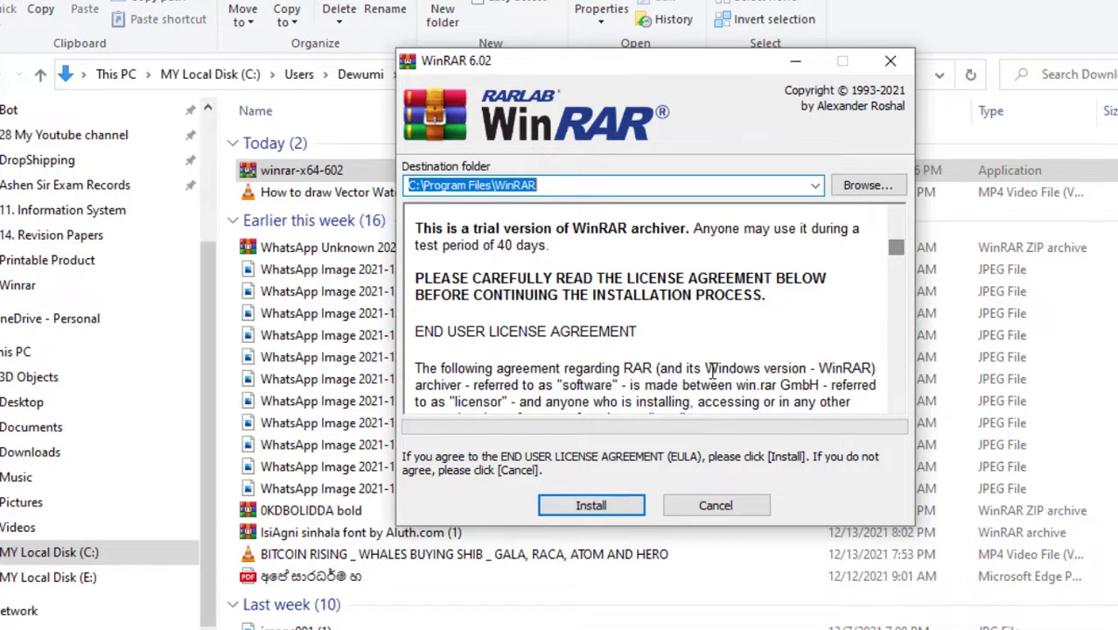
Go through the license agreement to its end and start installing WinRAR into C:\Program Files\WinRAR.
scroll(715, 366, down, 1)
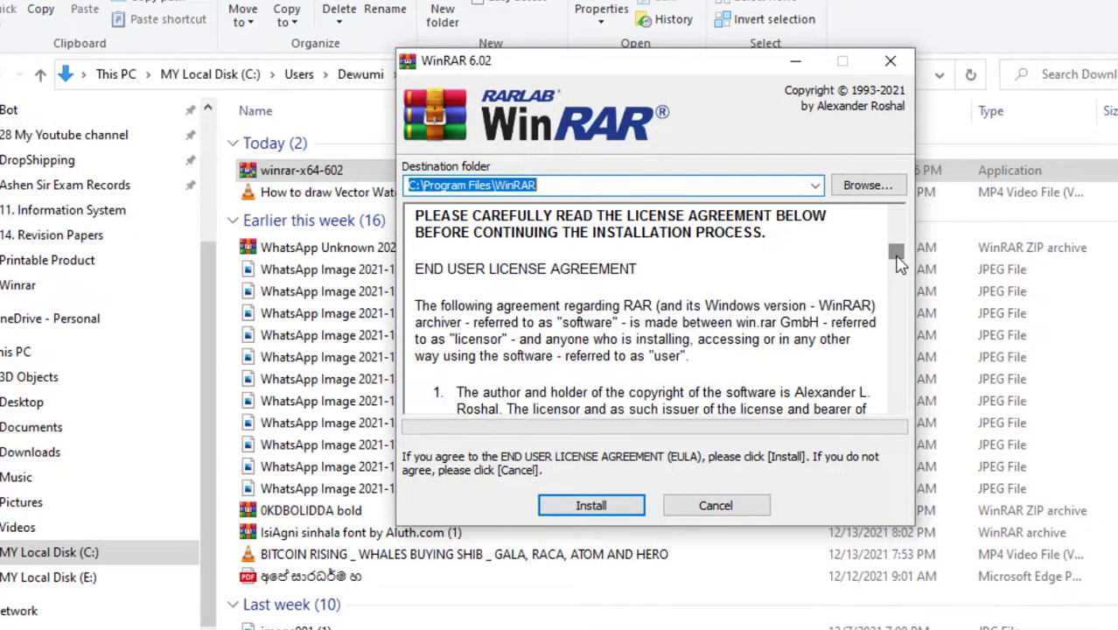
drag(898, 262, 898, 399)
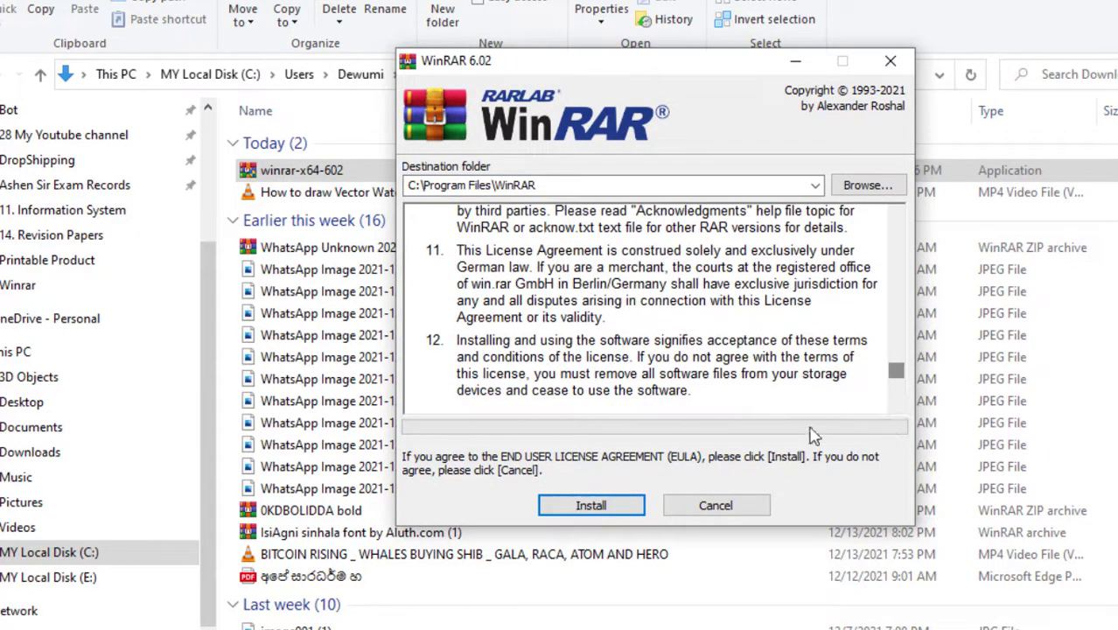
click(591, 507)
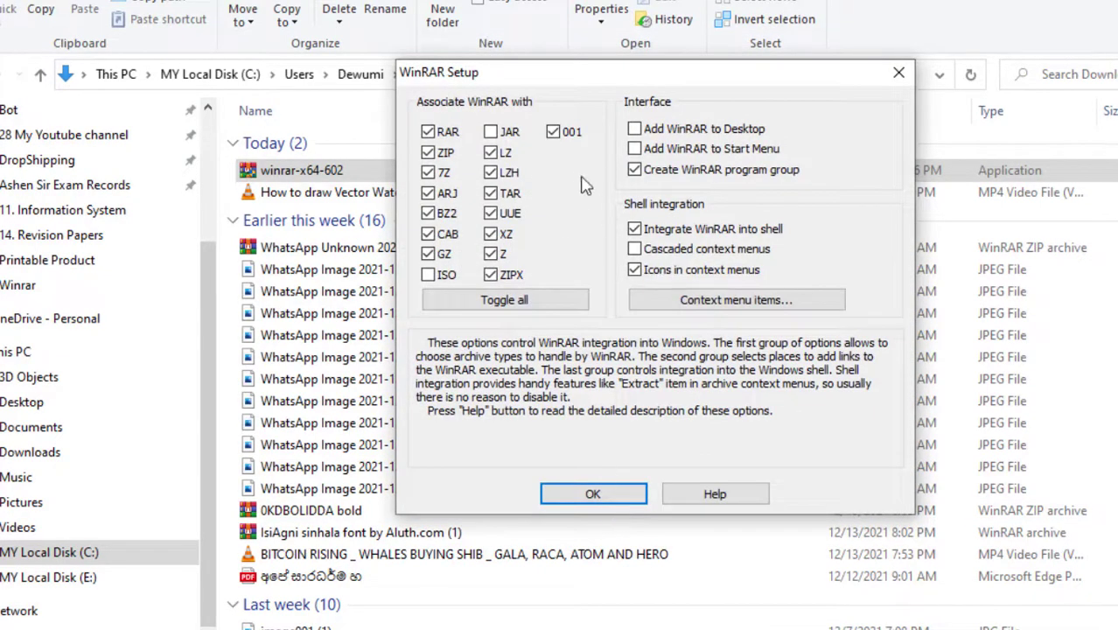
Accept the default setup options with icons in context menus enabled, finish the setup, and close the WinRAR shortcuts folder.
click(634, 271)
click(634, 270)
click(602, 497)
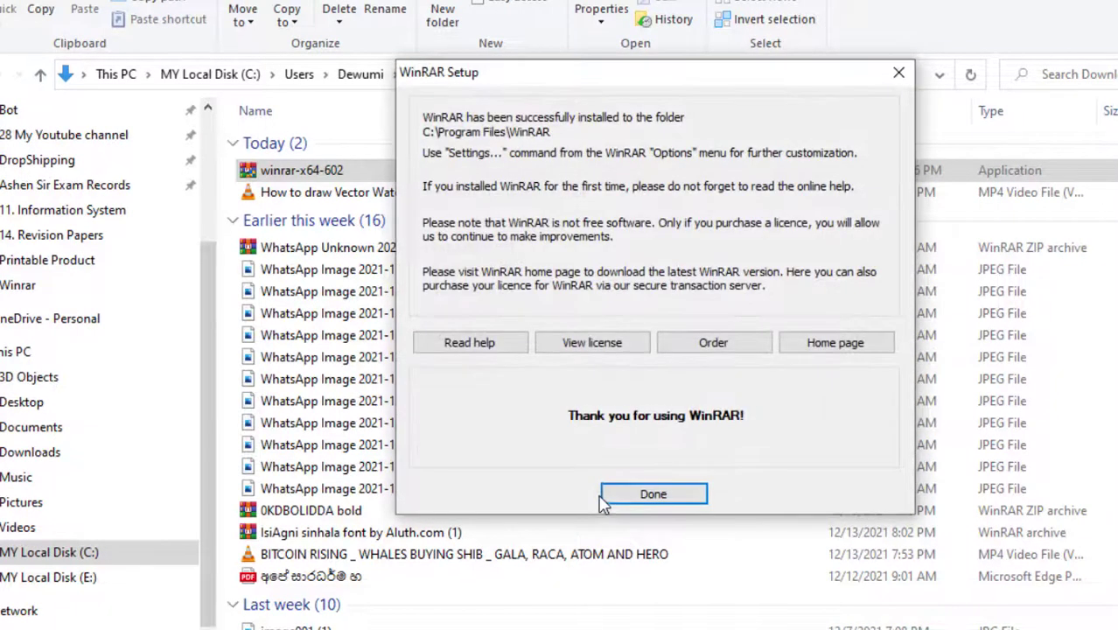
click(652, 496)
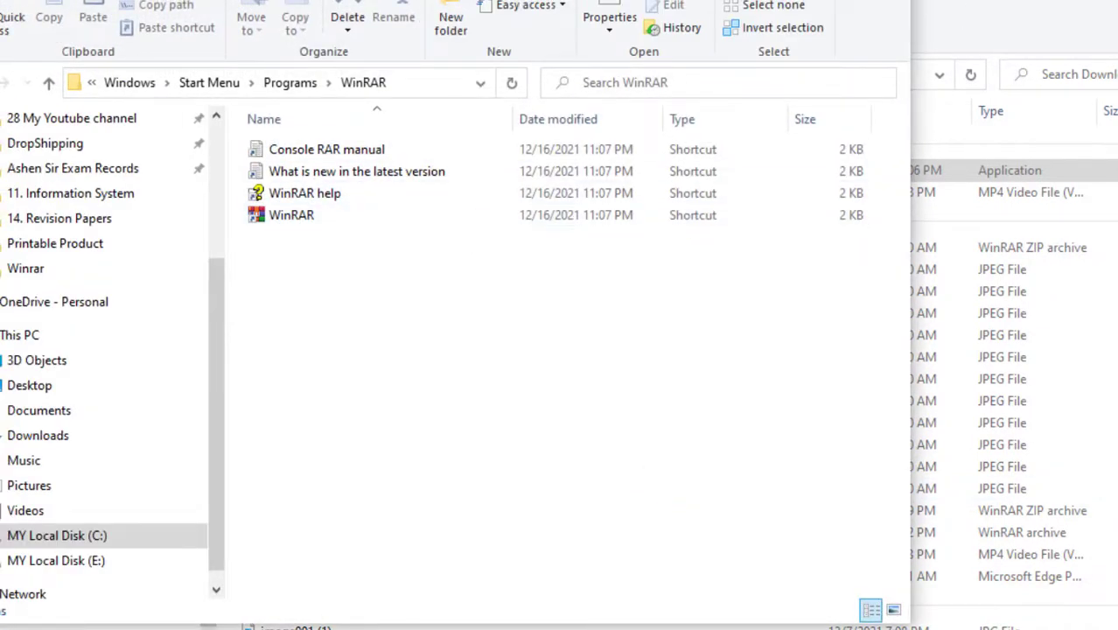
click(888, 2)
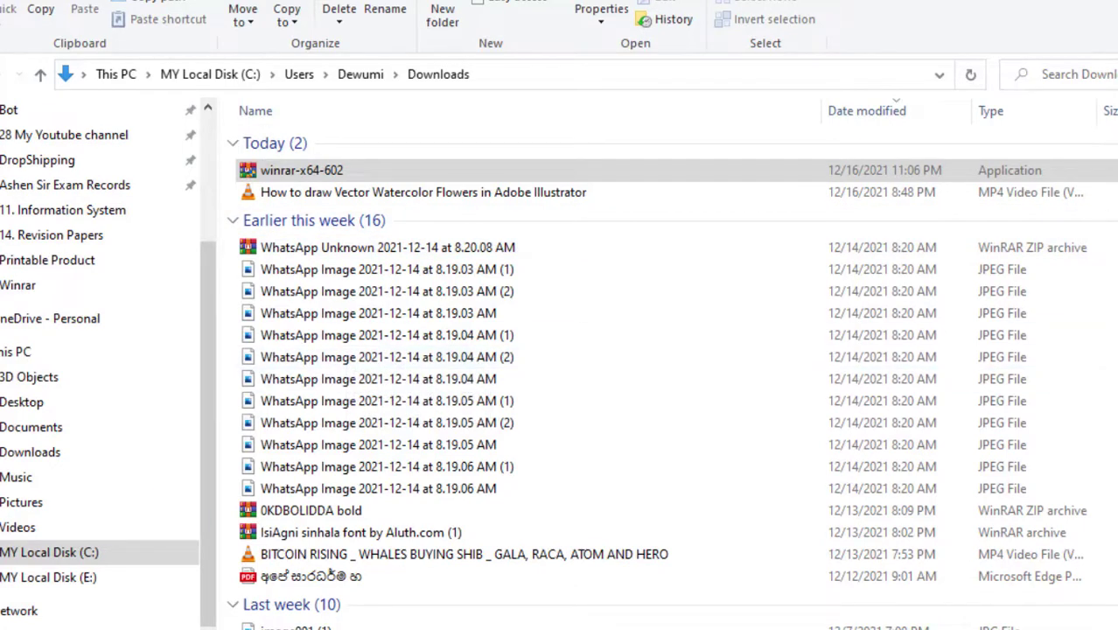
Search Windows for the installed WinRAR app and open it from the results.
key(super+s)
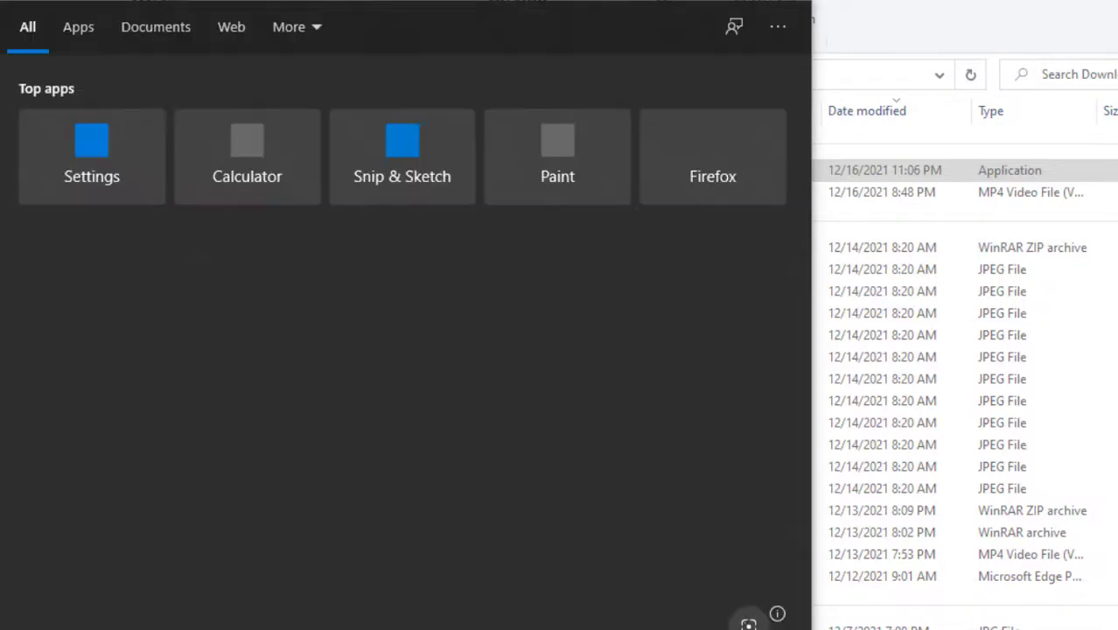
text(winra)
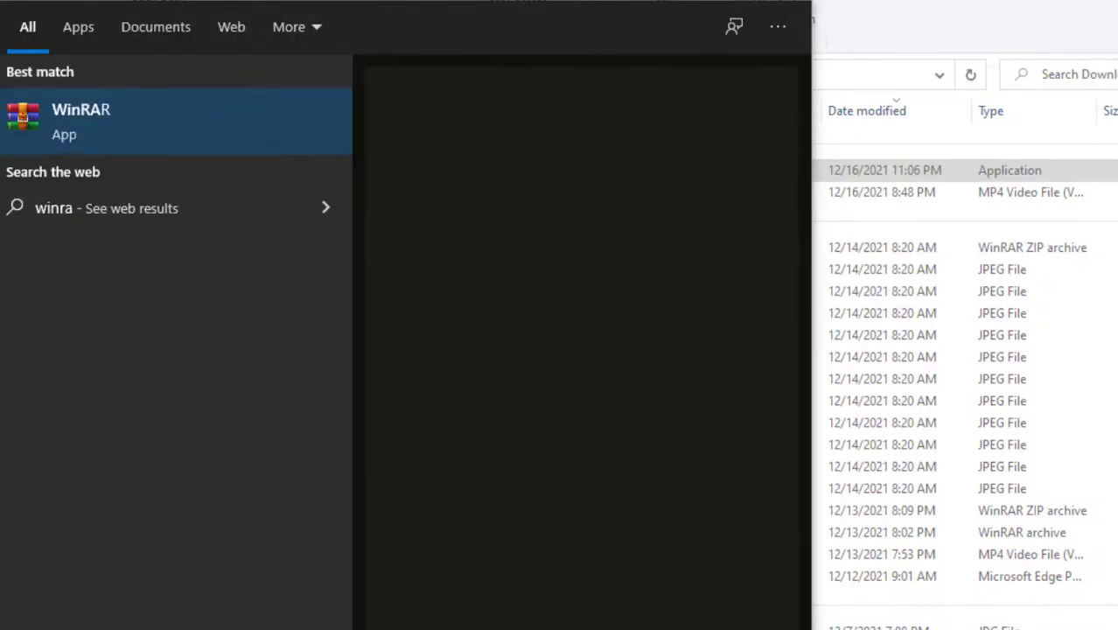
click(130, 138)
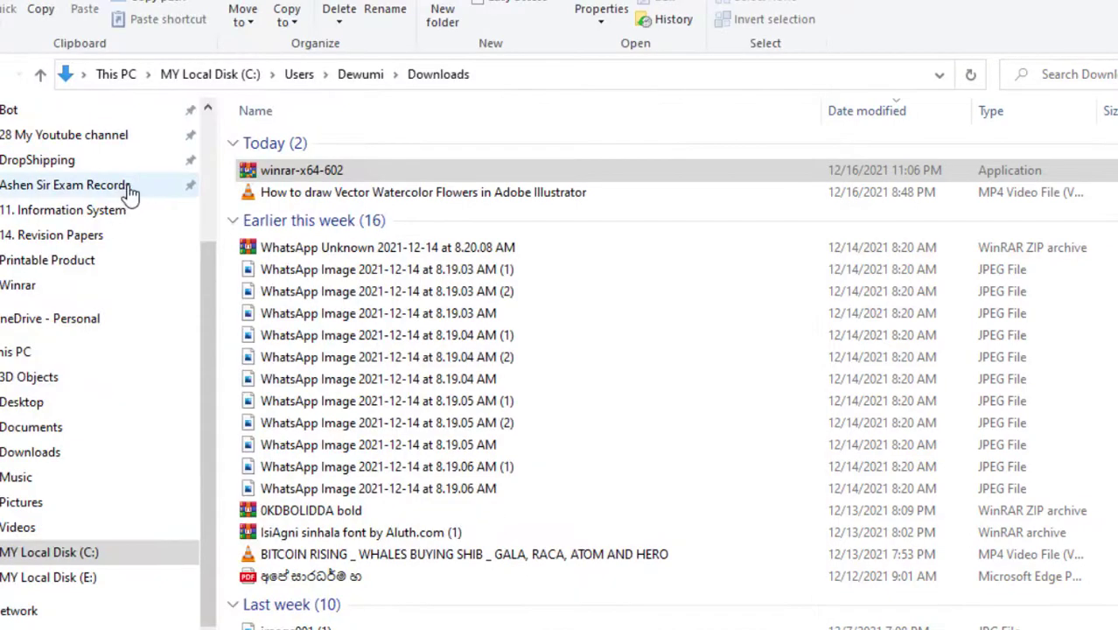
click(1113, 305)
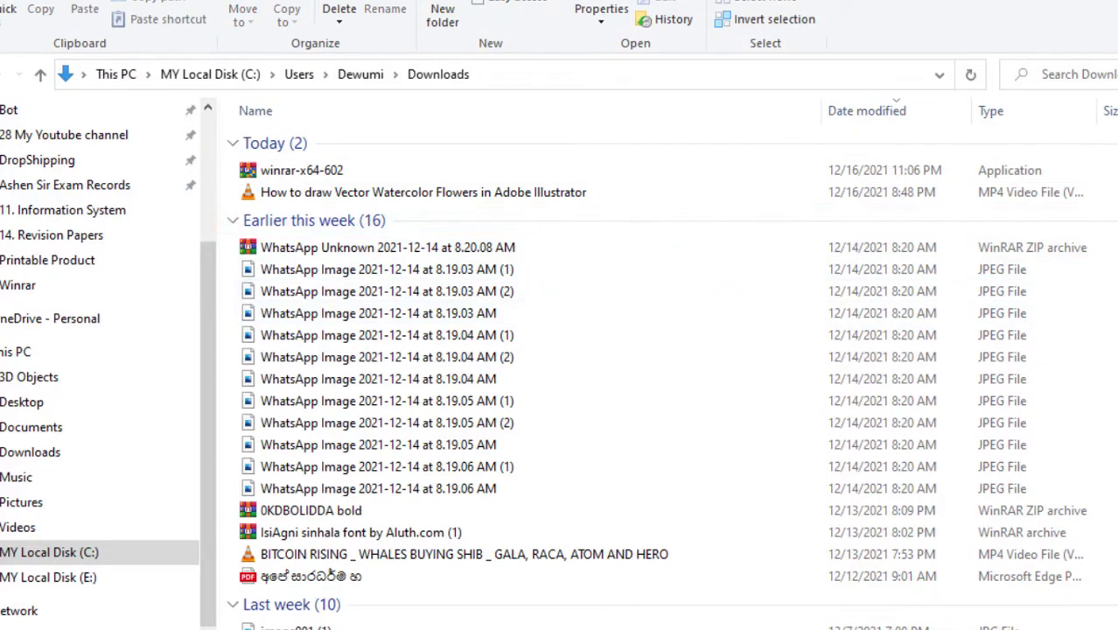
Check the new item types offered in the Downloads folder, including WinRAR archives, and sort the files by name.
right_click(1028, 288)
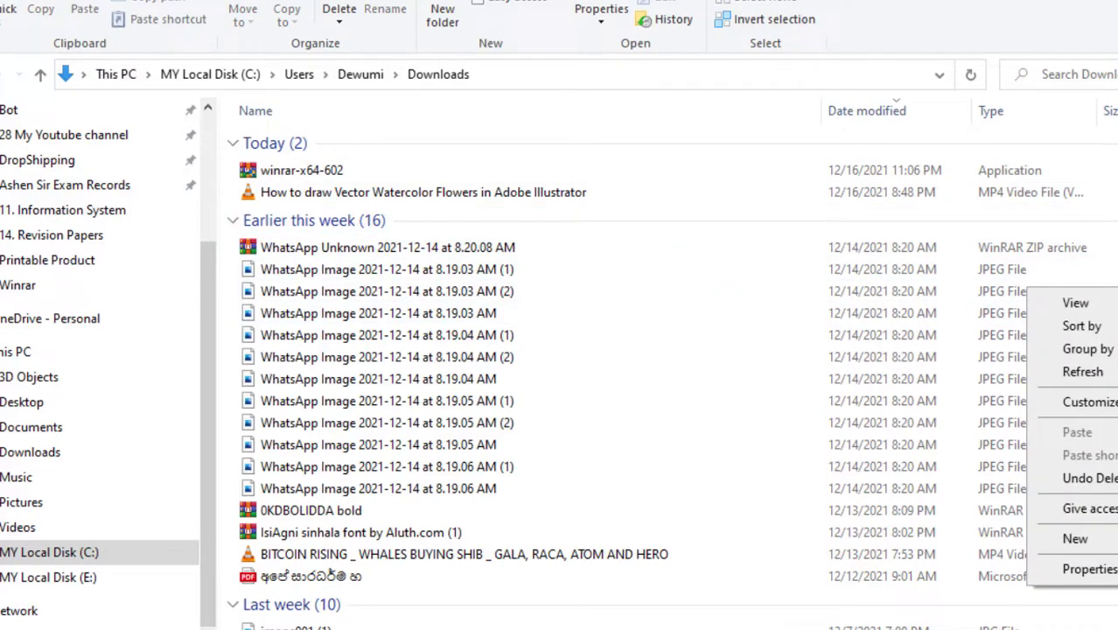
mouse_move(1075, 538)
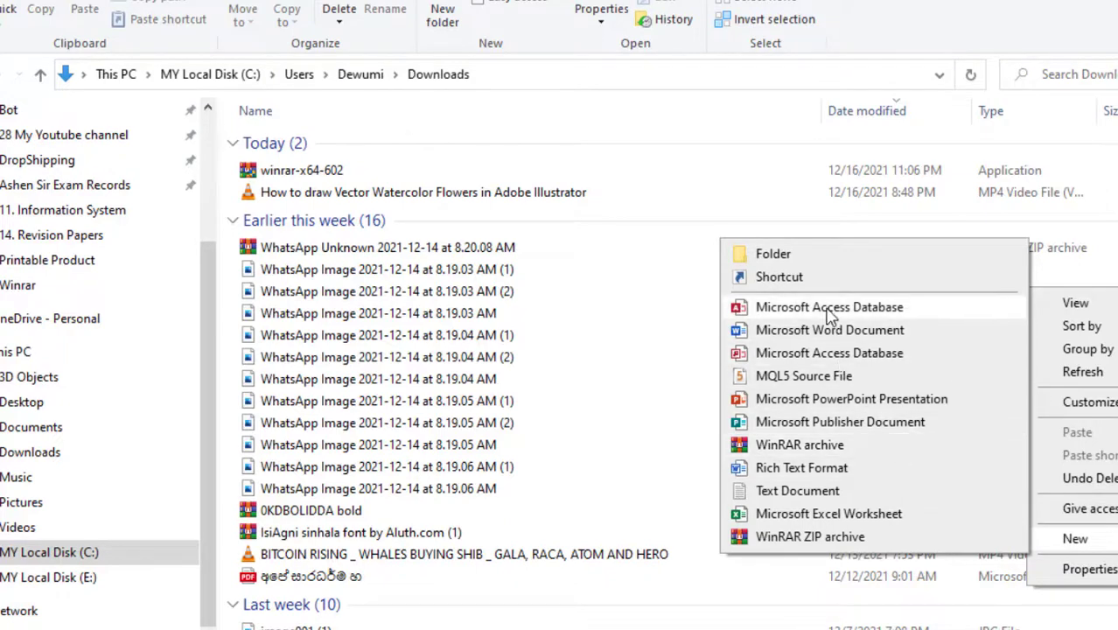
click(517, 125)
click(526, 117)
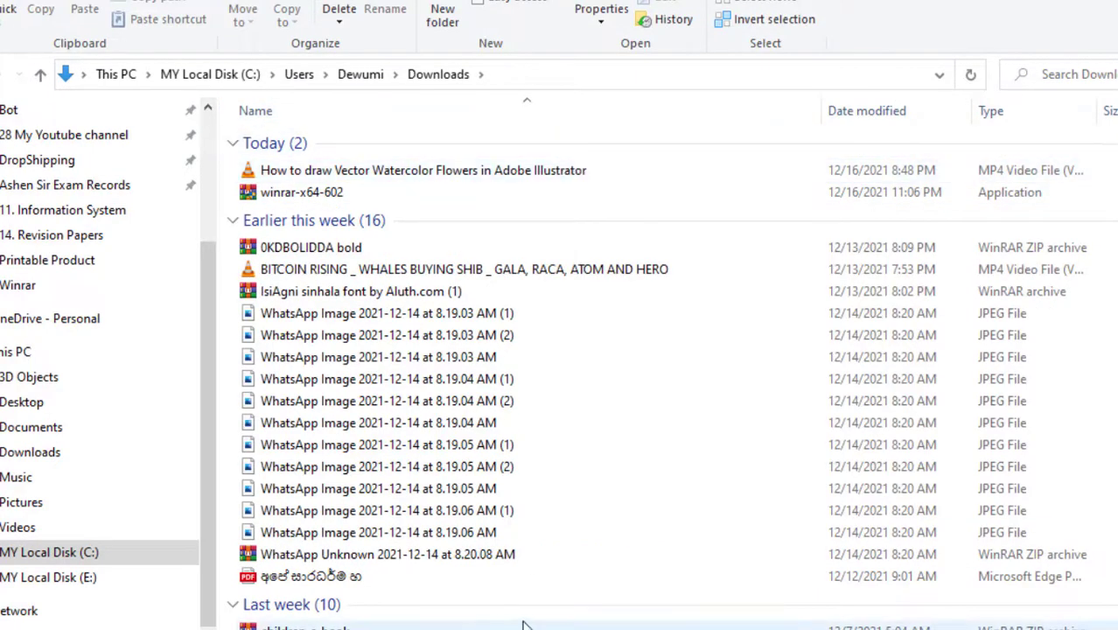
Switch to the Winrar folder window and look over the documents, PDFs and images to compress.
mouse_move(480, 629)
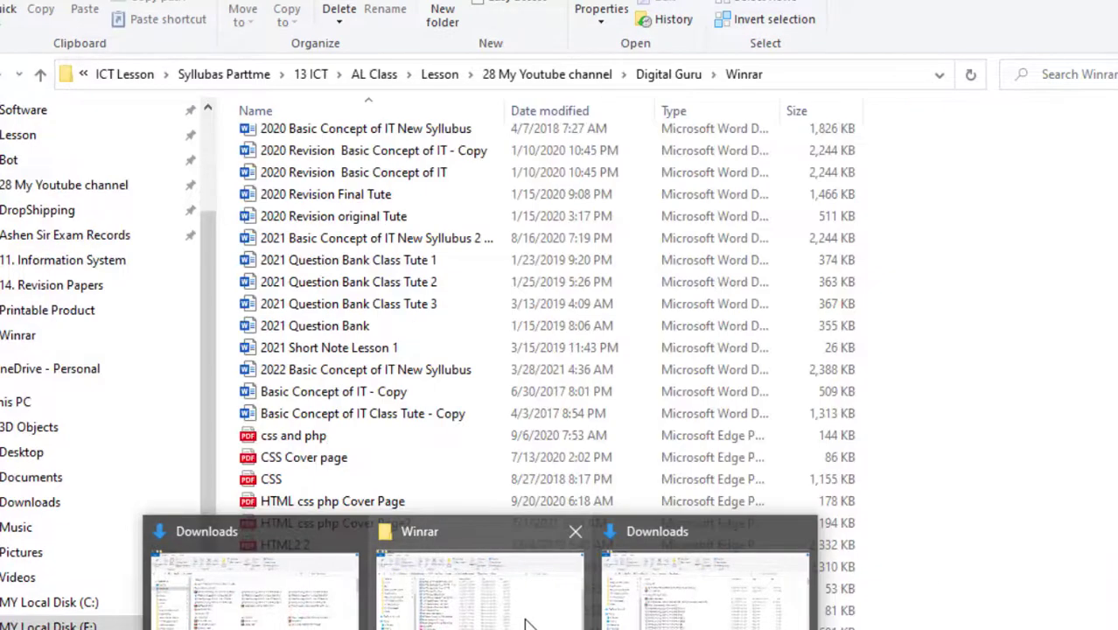
click(525, 624)
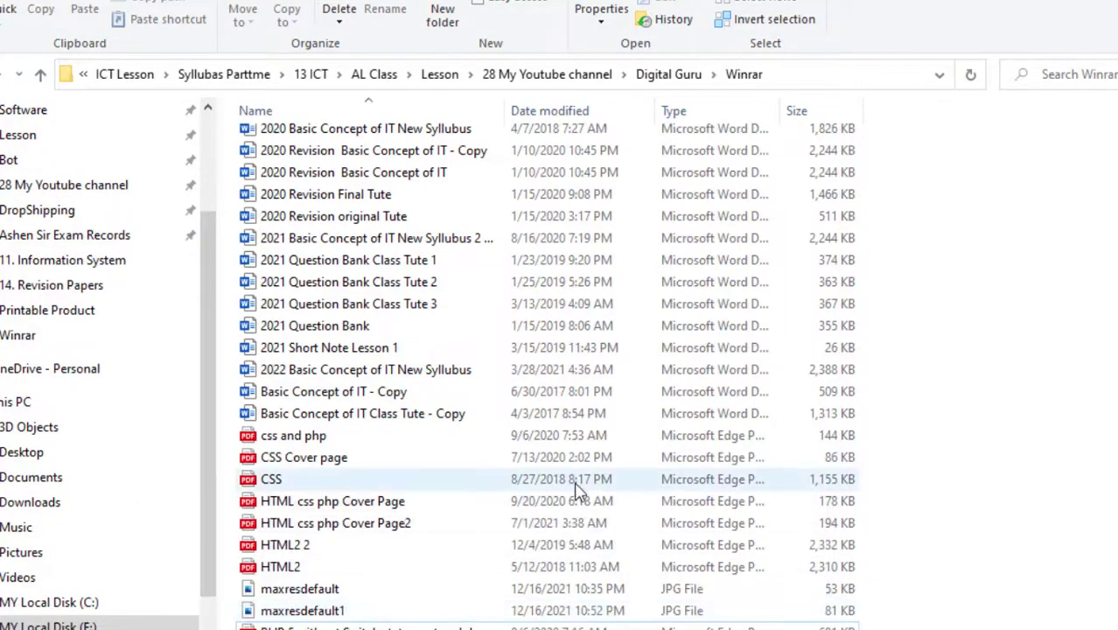
scroll(962, 306, up, 2)
scroll(1015, 259, down, 1)
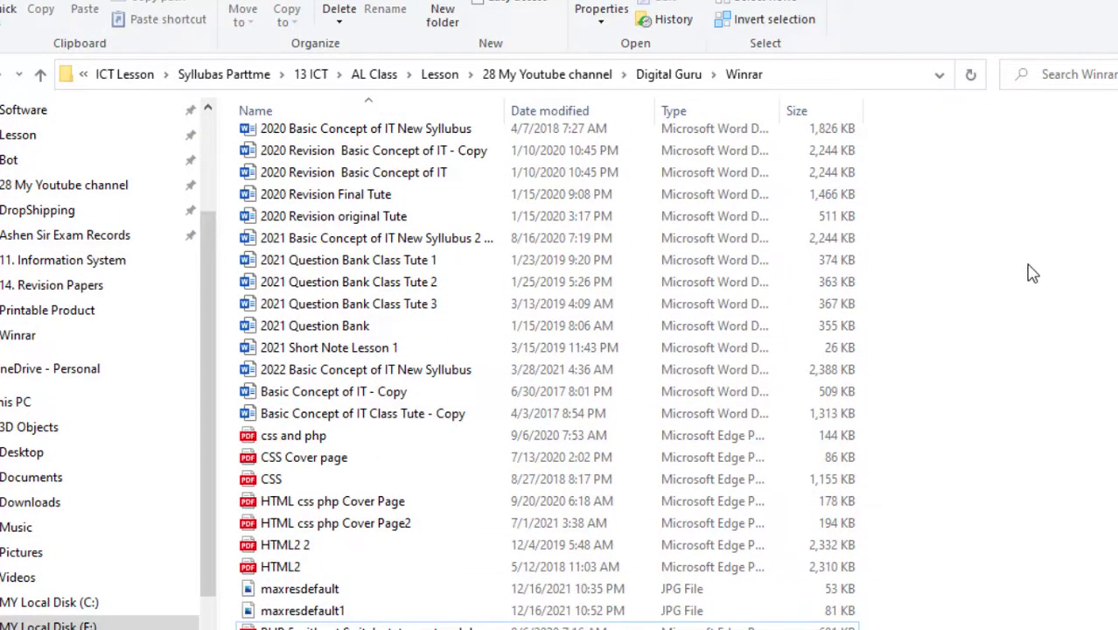
scroll(1038, 289, up, 1)
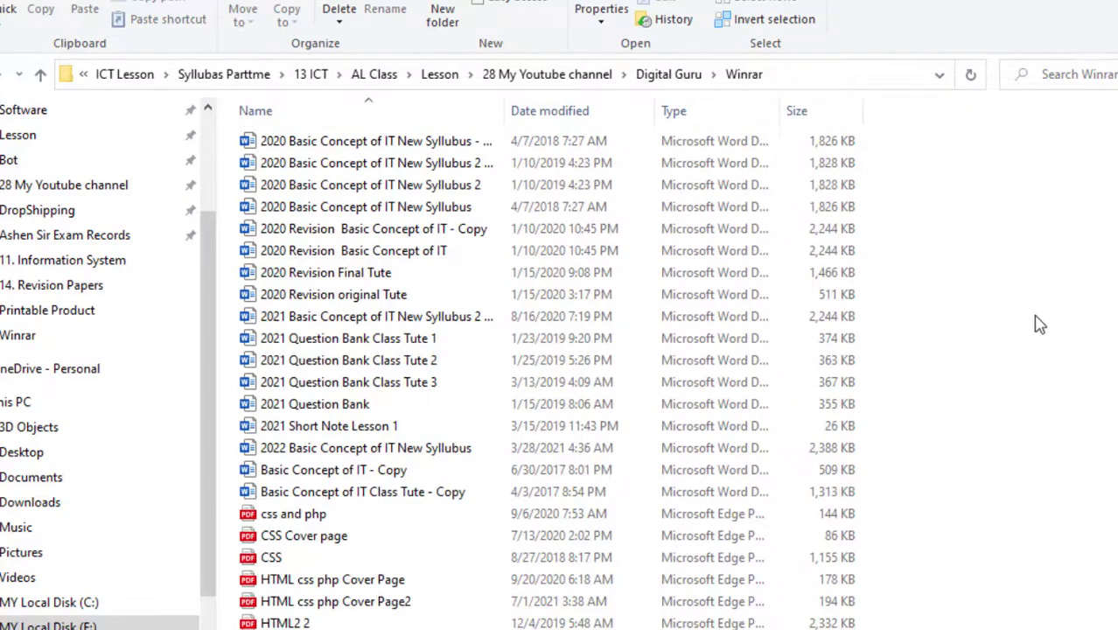
scroll(998, 223, down, 1)
scroll(972, 193, up, 1)
drag(906, 140, 247, 617)
scroll(507, 489, up, 1)
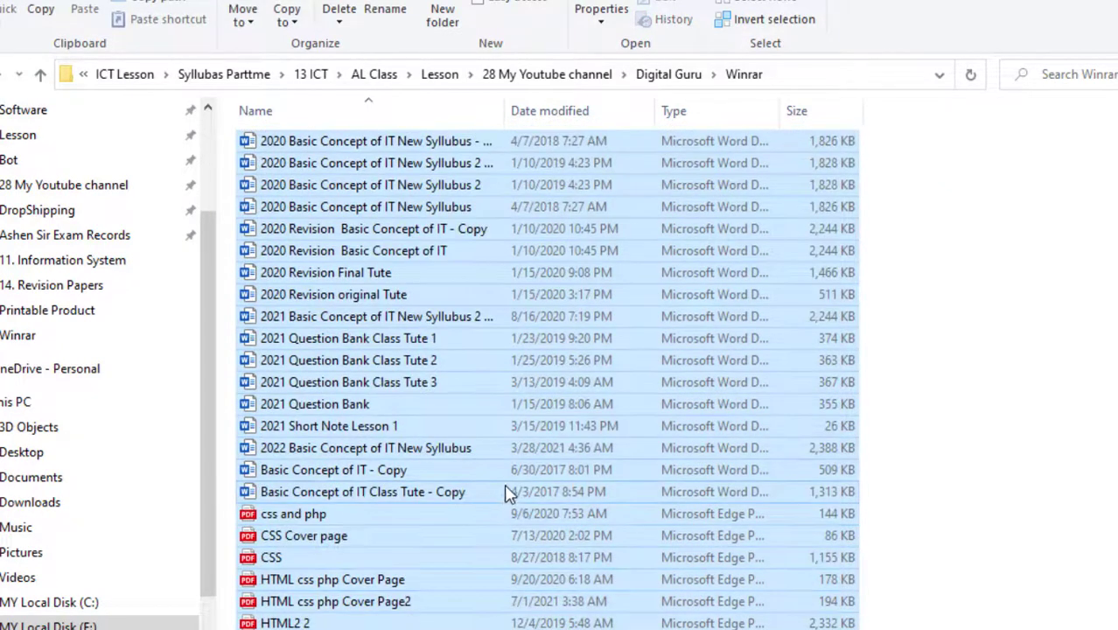
scroll(512, 484, down, 1)
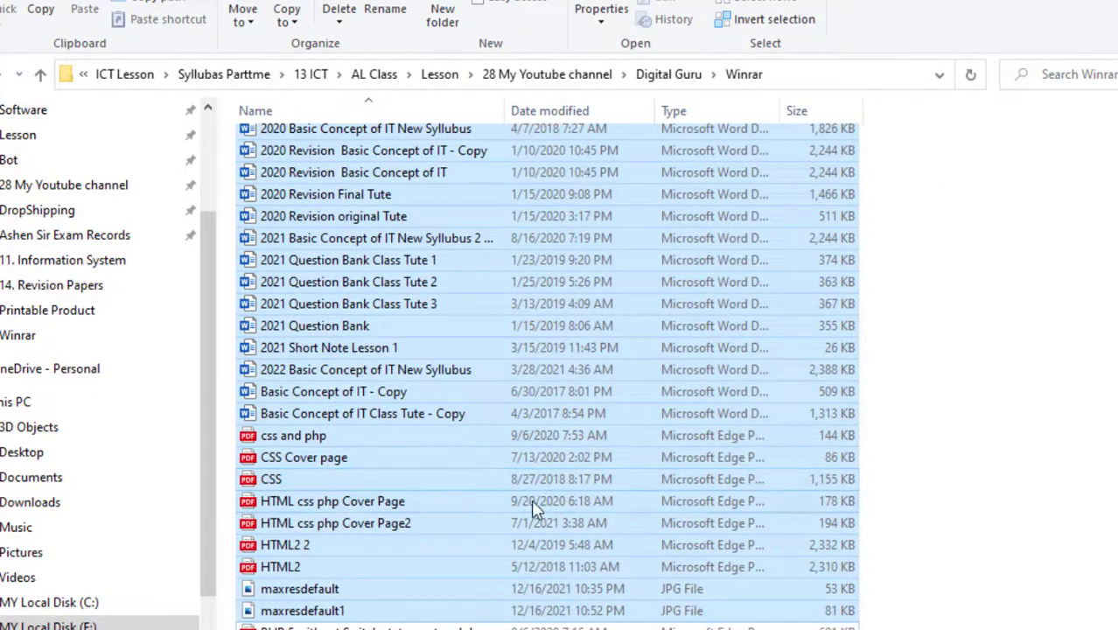
click(1035, 342)
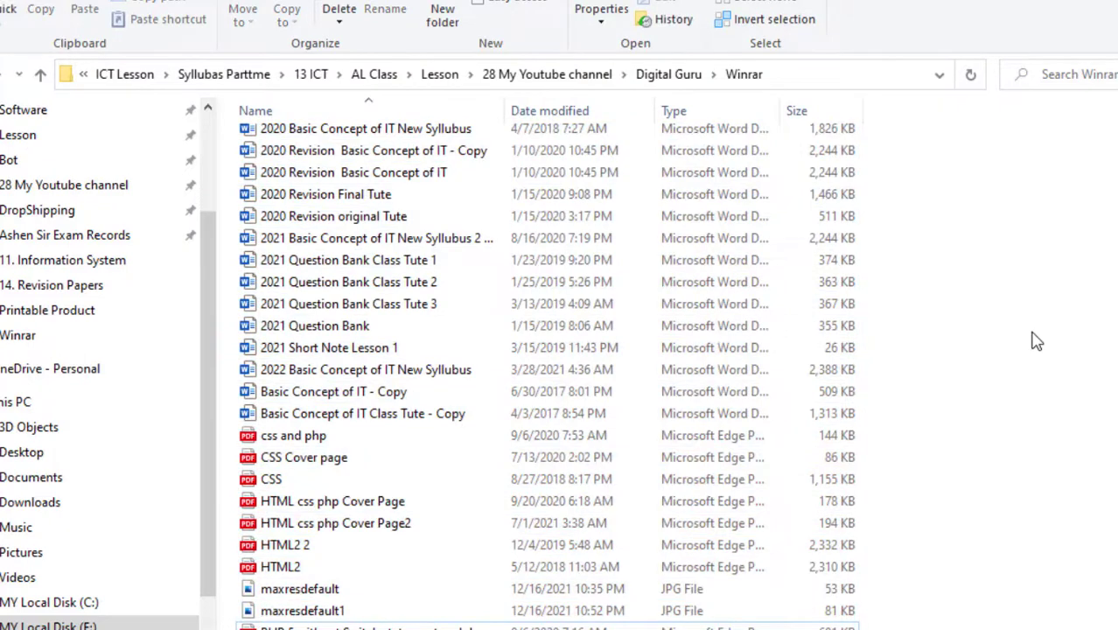
Select all files in the Winrar folder and compress them into Winrar.rar in RAR format with the Normal compression method.
key(ctrl+a)
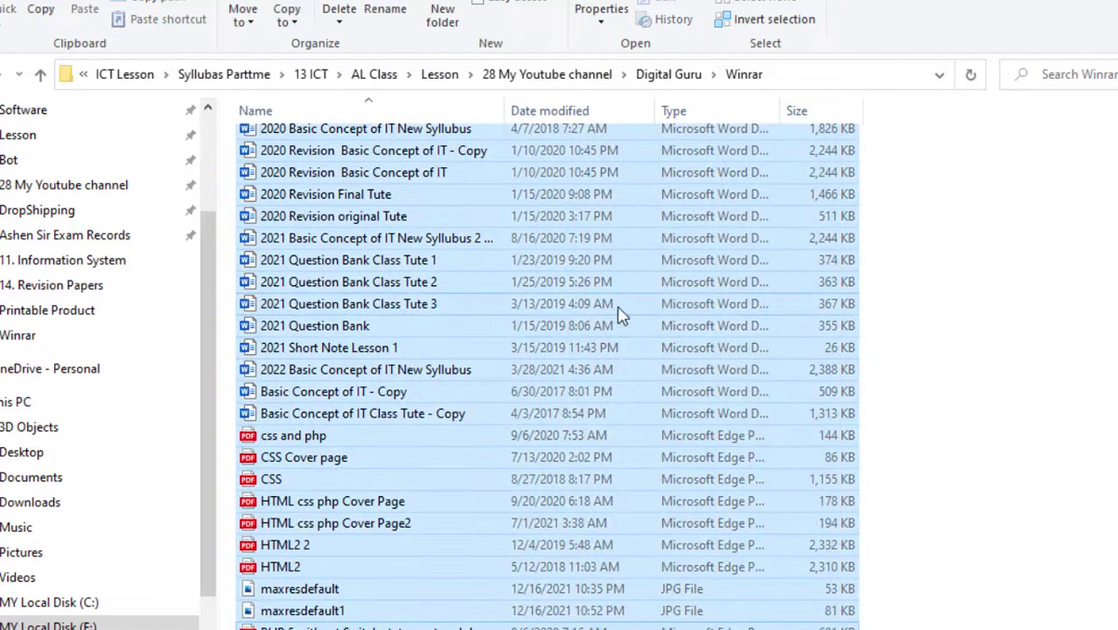
scroll(639, 372, up, 2)
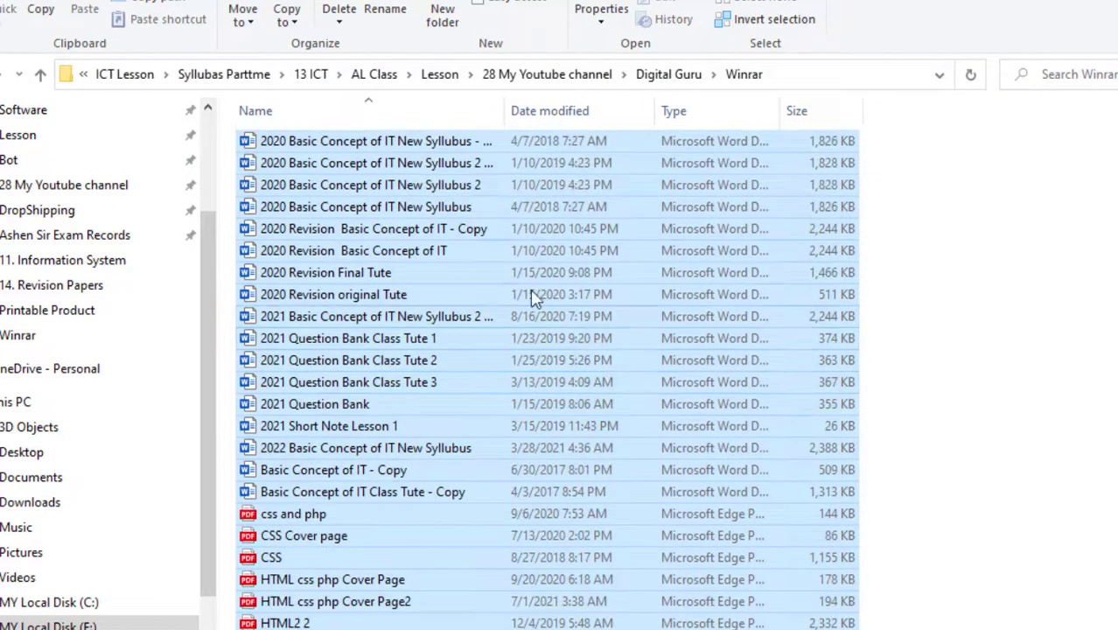
right_click(405, 233)
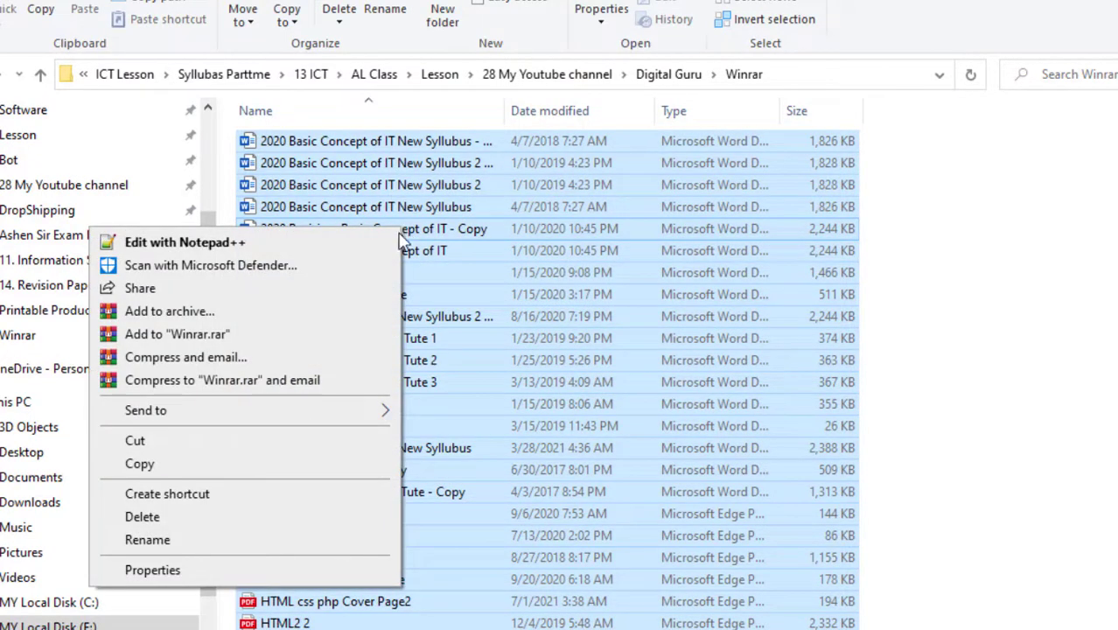
click(256, 320)
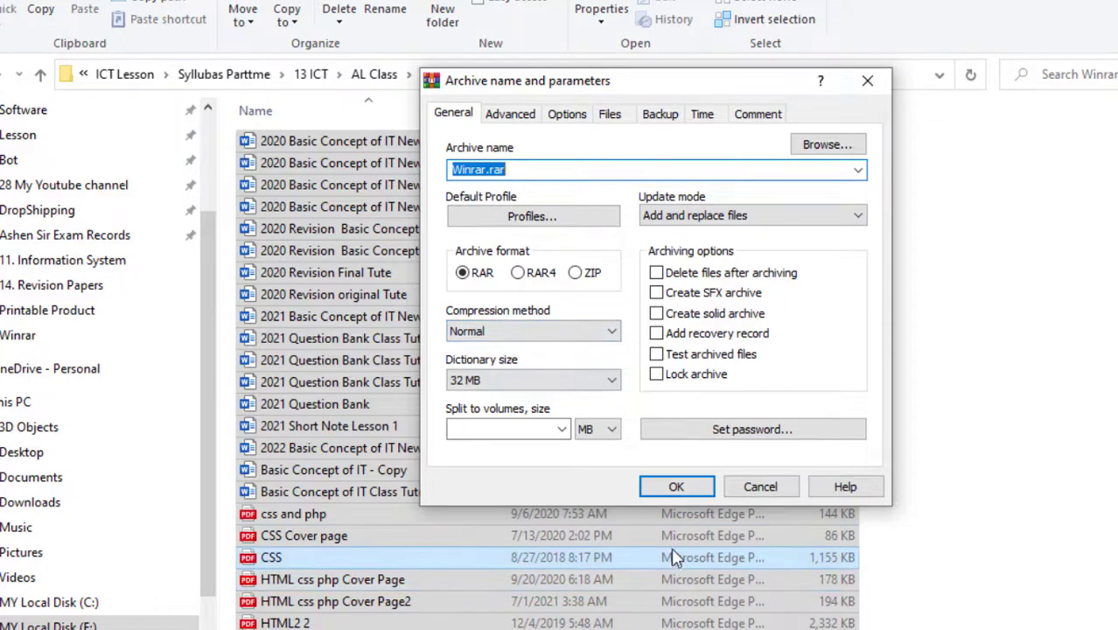
click(679, 488)
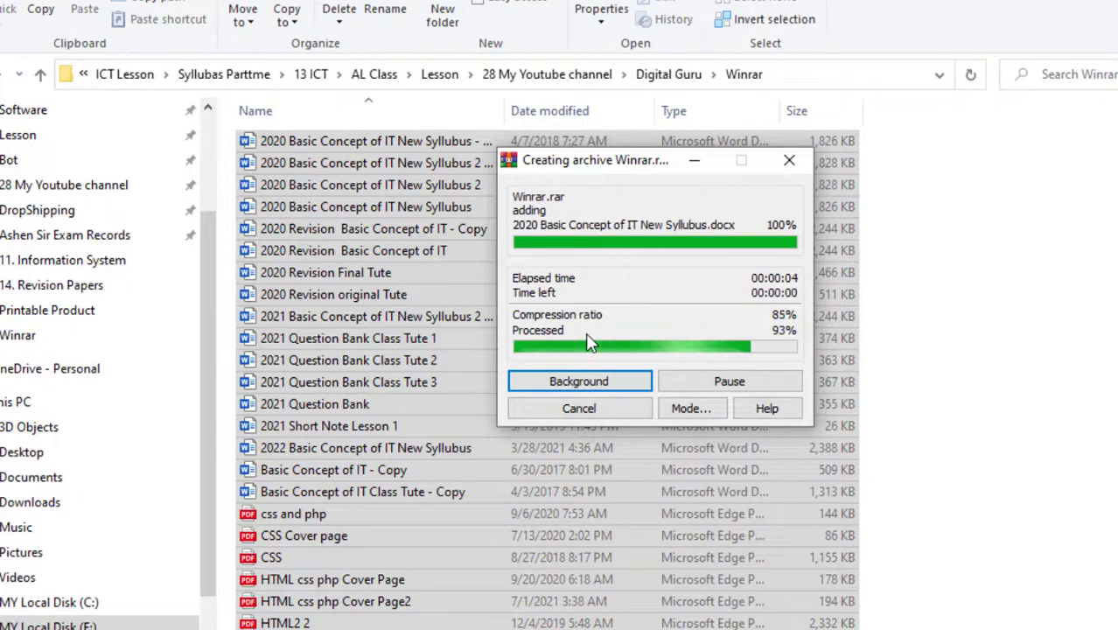
Open the new Winrar archive, dismiss the license purchase offer, and look through the packed files.
scroll(1050, 473, down, 2)
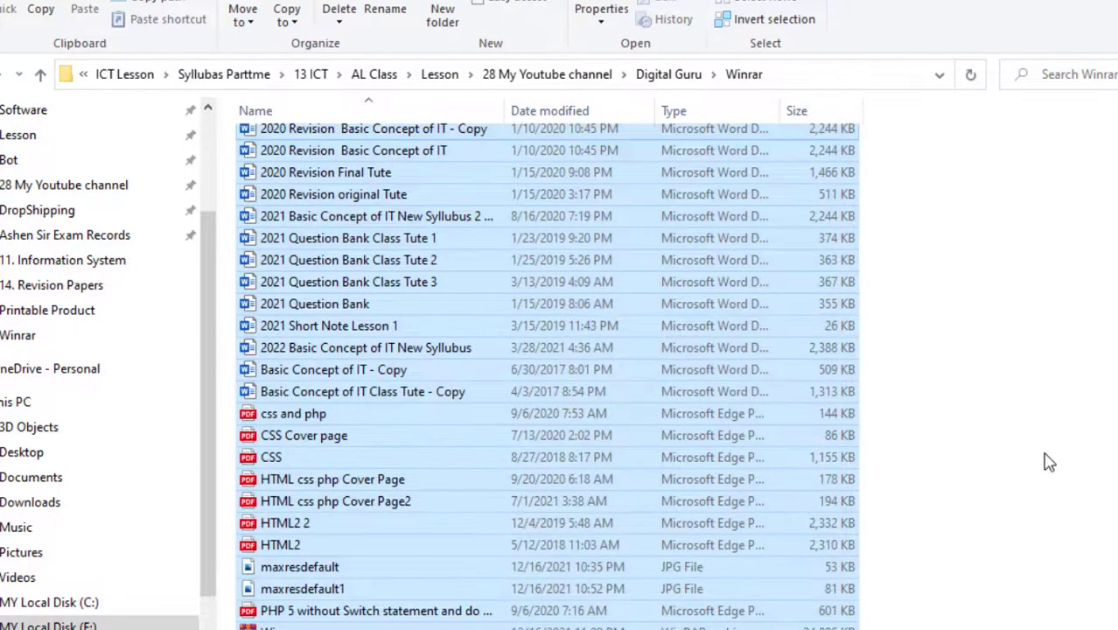
click(1049, 458)
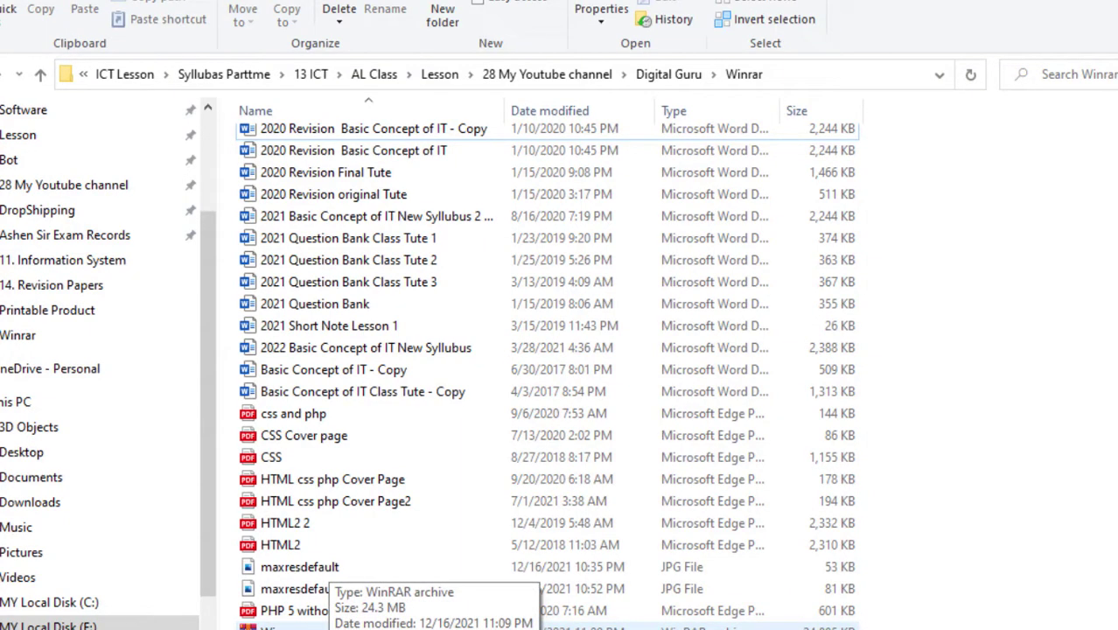
click(330, 628)
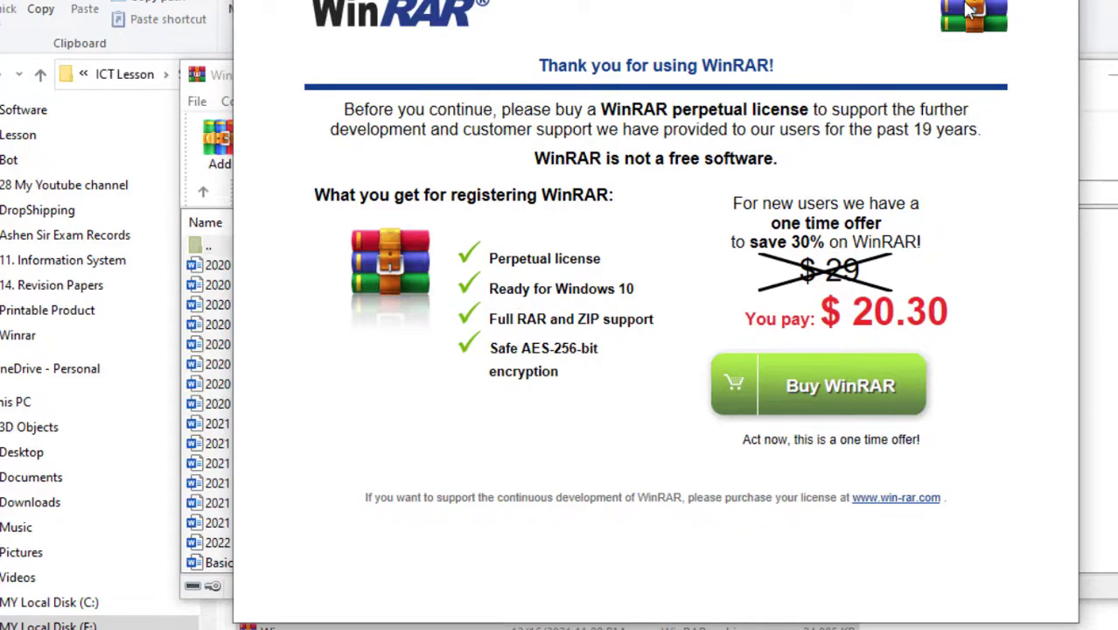
key(Escape)
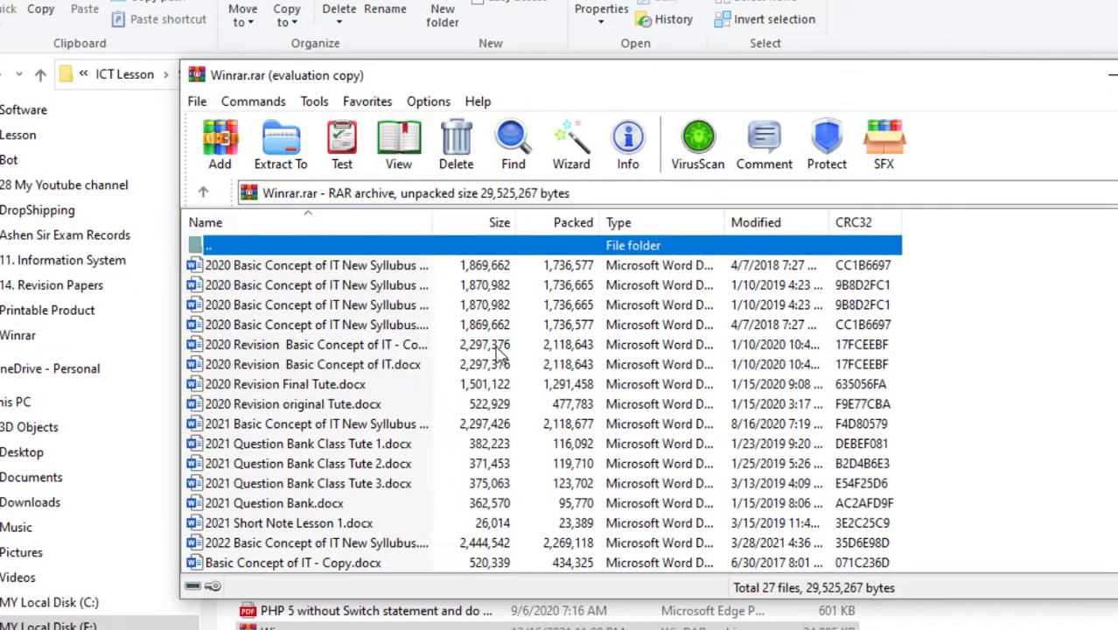
scroll(588, 415, down, 5)
scroll(807, 418, up, 4)
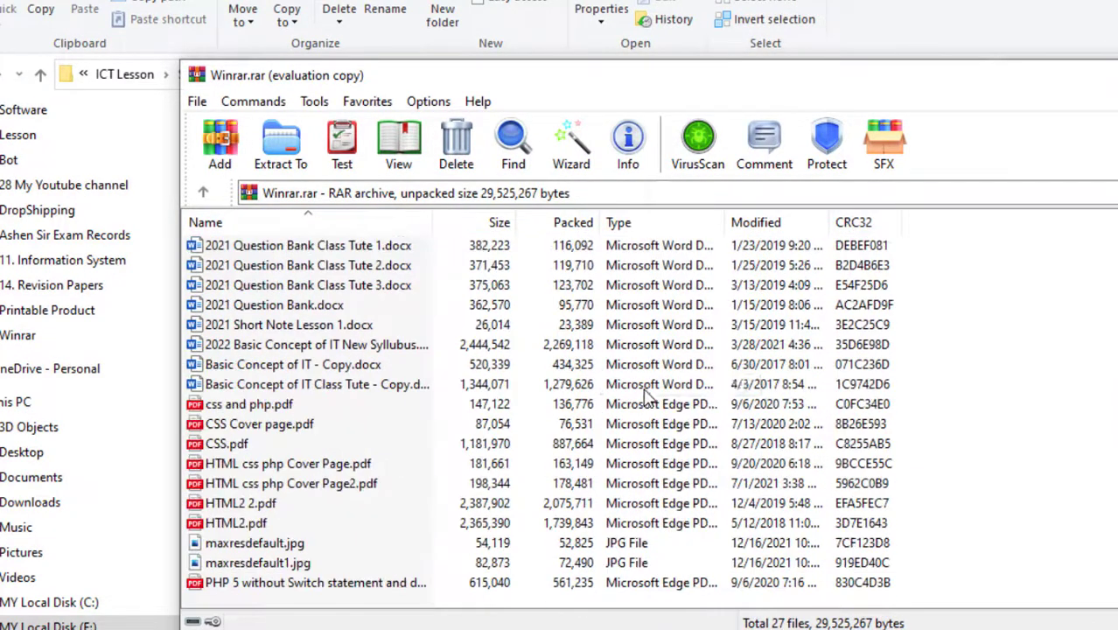
Look through the packed files, close the archive, and delete Winrar.rar from the folder.
scroll(611, 366, down, 3)
scroll(525, 407, up, 3)
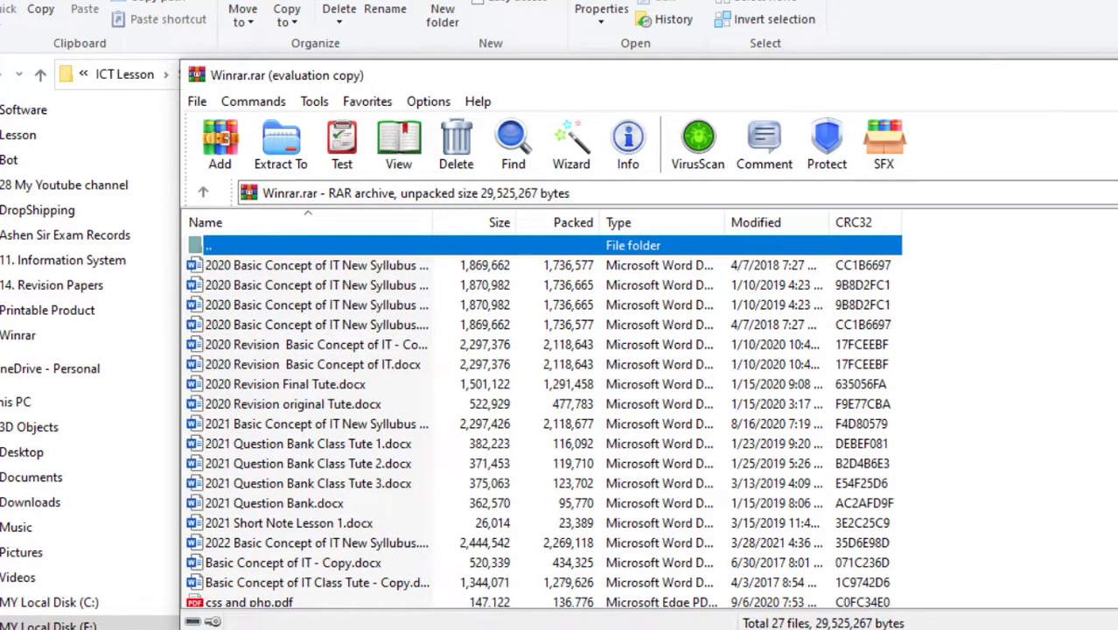
click(1117, 75)
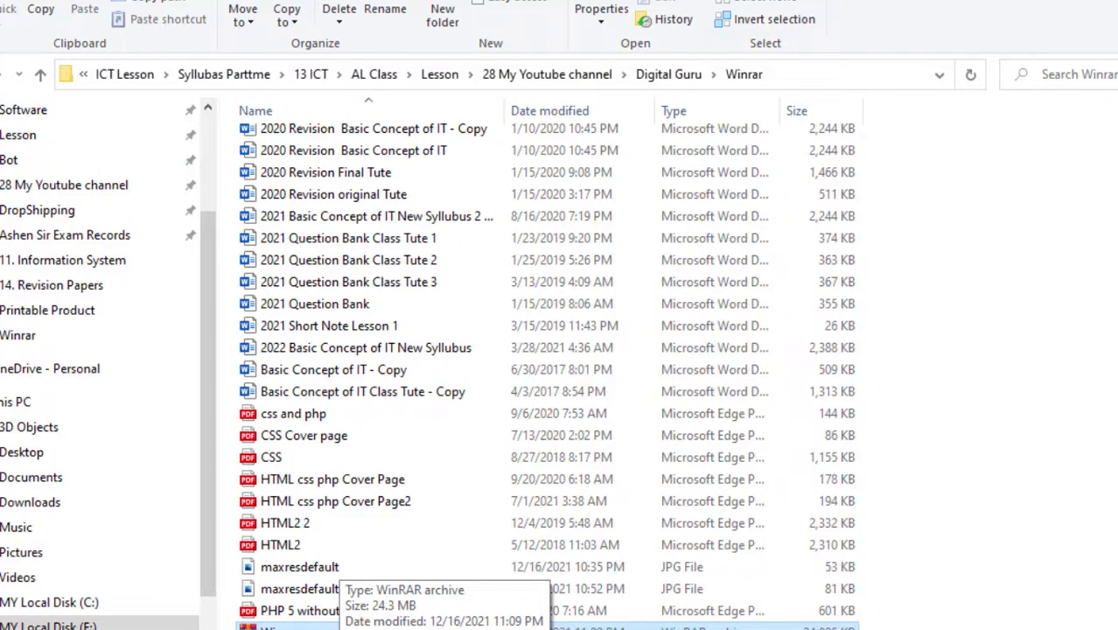
key(Delete)
Create a new empty WinRAR archive in the Winrar folder and name it MyFile.
right_click(962, 203)
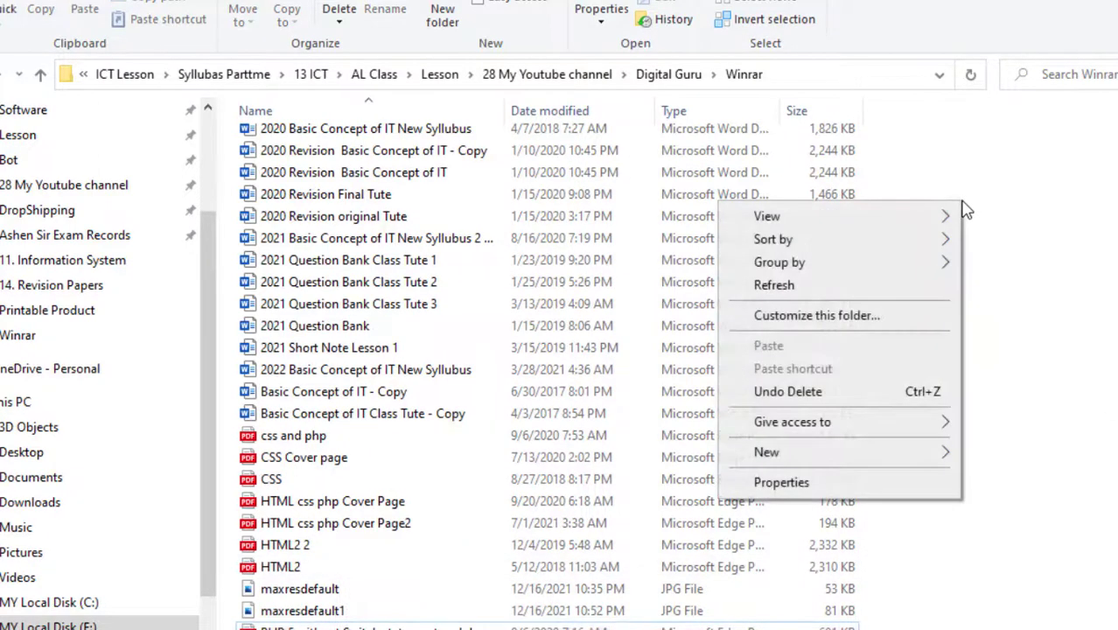
mouse_move(894, 451)
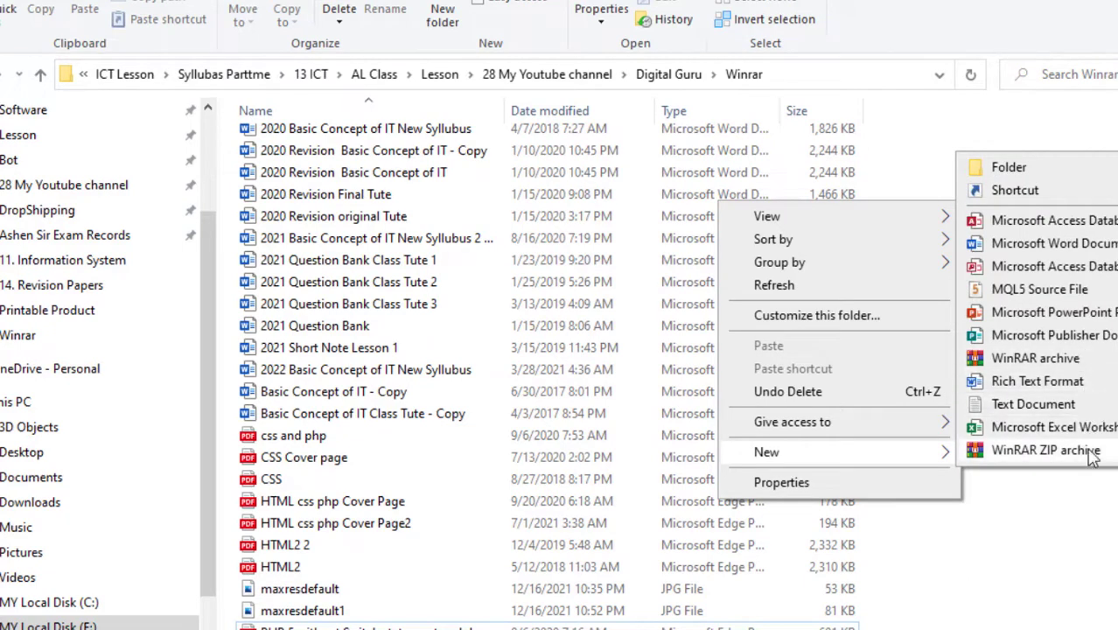
click(1106, 361)
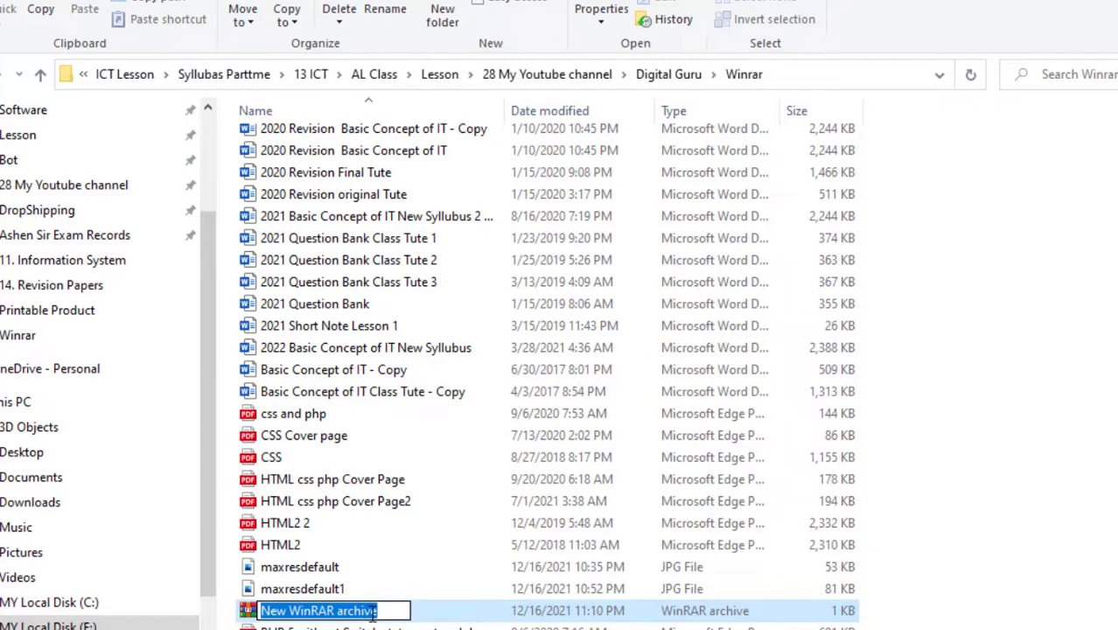
text(MyFi)
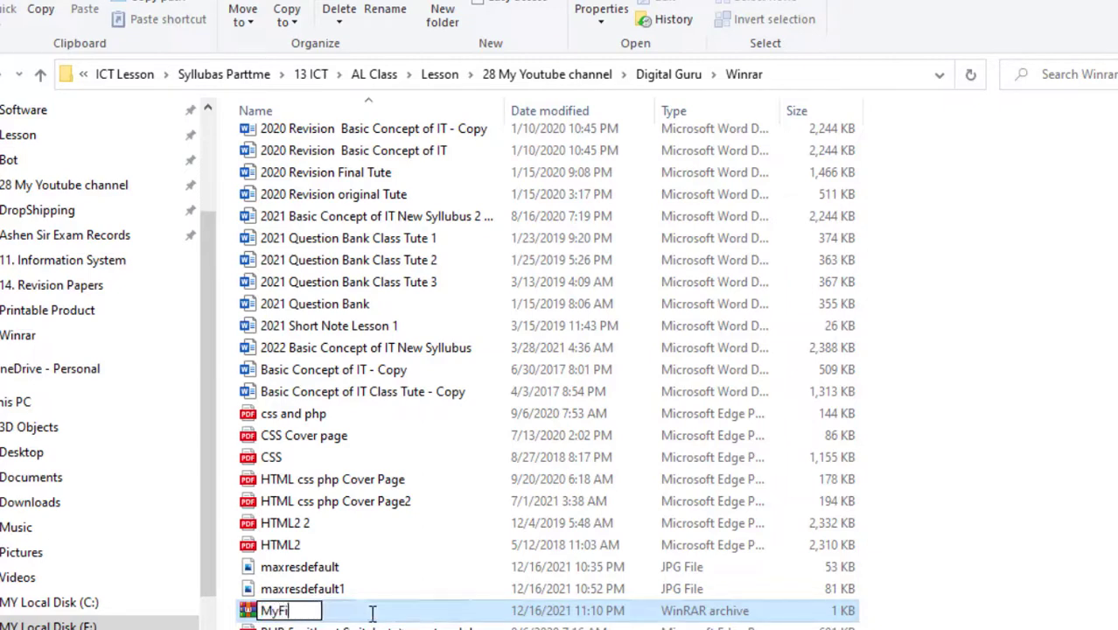
text(le)
click(969, 554)
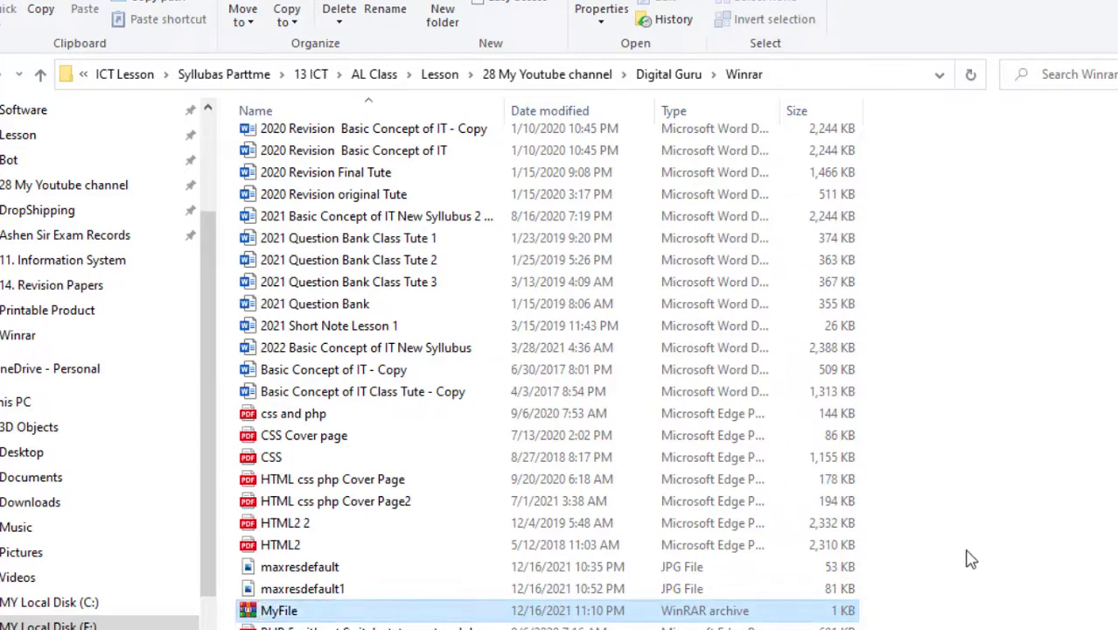
Open the MyFile archive, start adding files to it, and browse the Winrar folder's files available for adding.
double_click(308, 617)
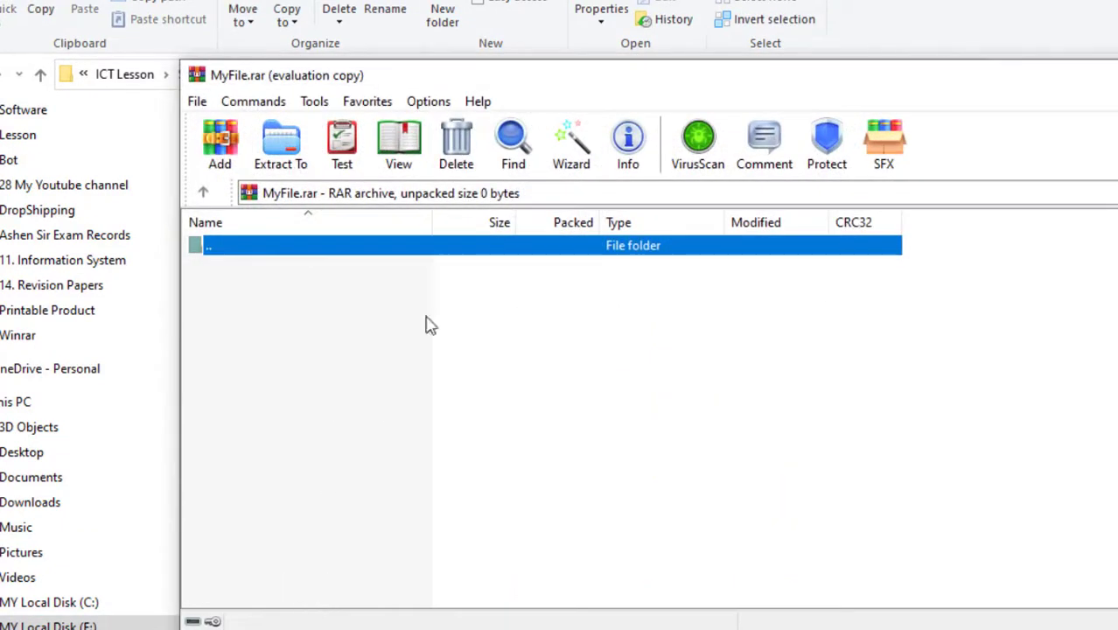
drag(403, 82, 820, 73)
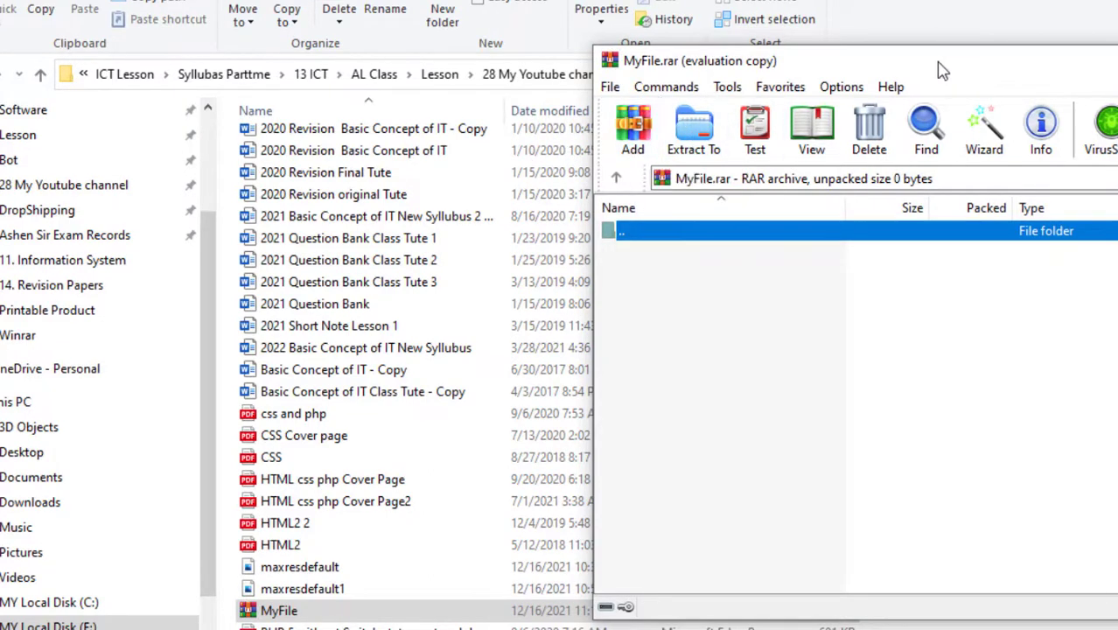
drag(942, 70, 780, 69)
click(470, 139)
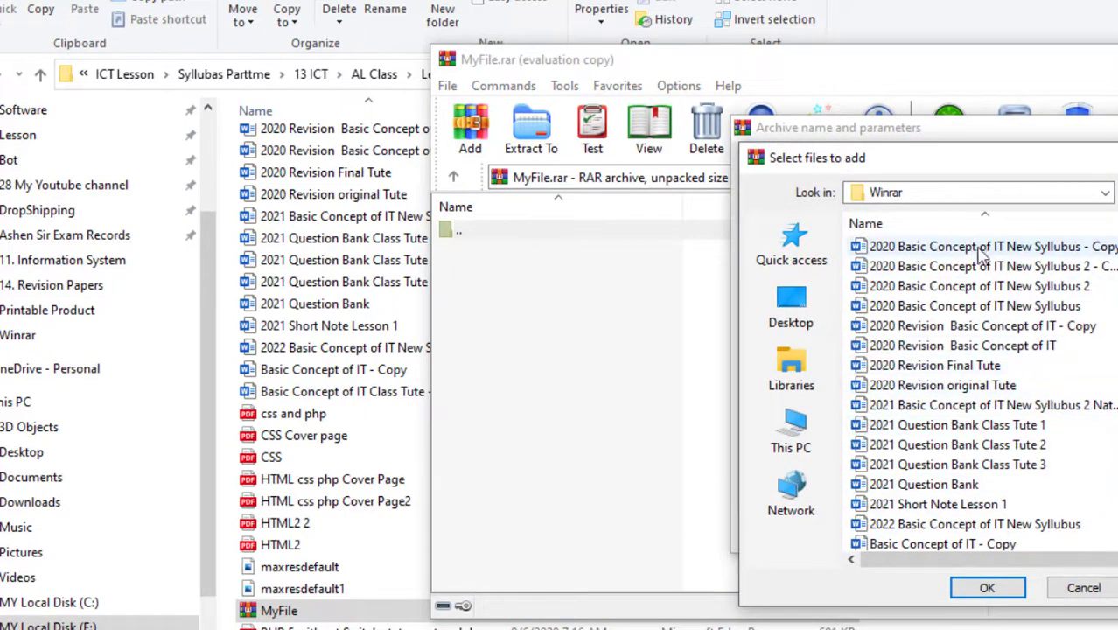
scroll(986, 368, down, 5)
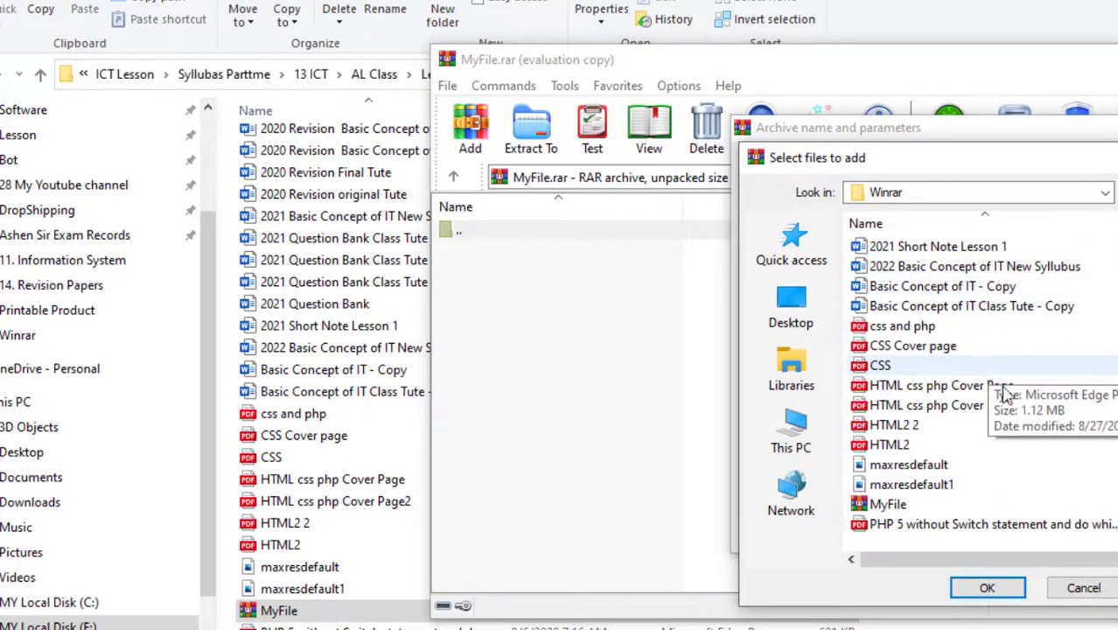
scroll(1026, 462, up, 5)
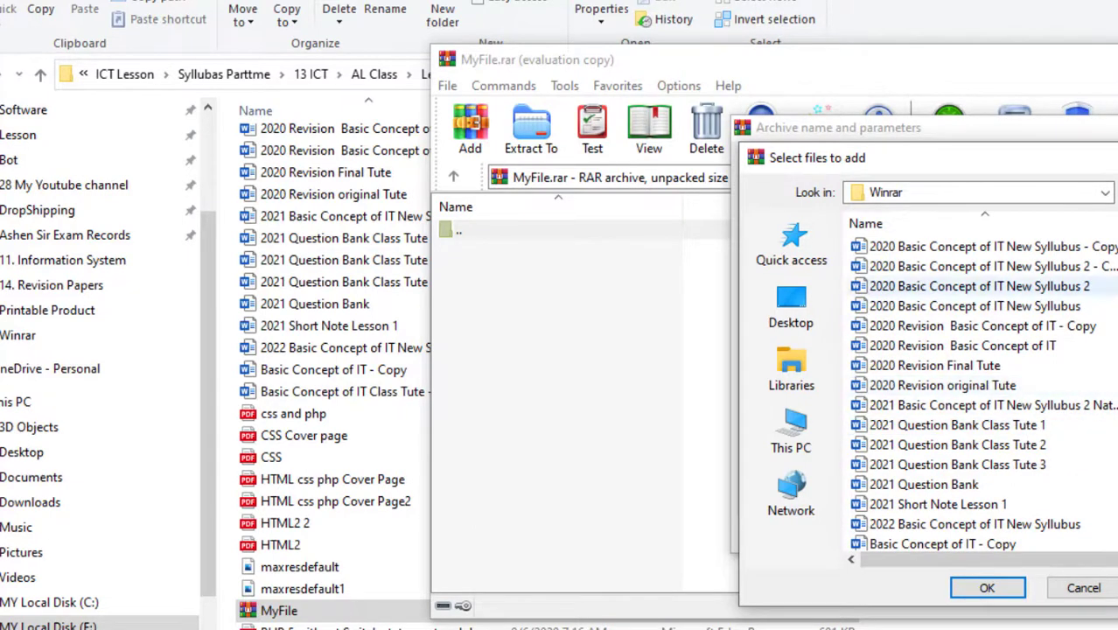
drag(1117, 164, 1093, 93)
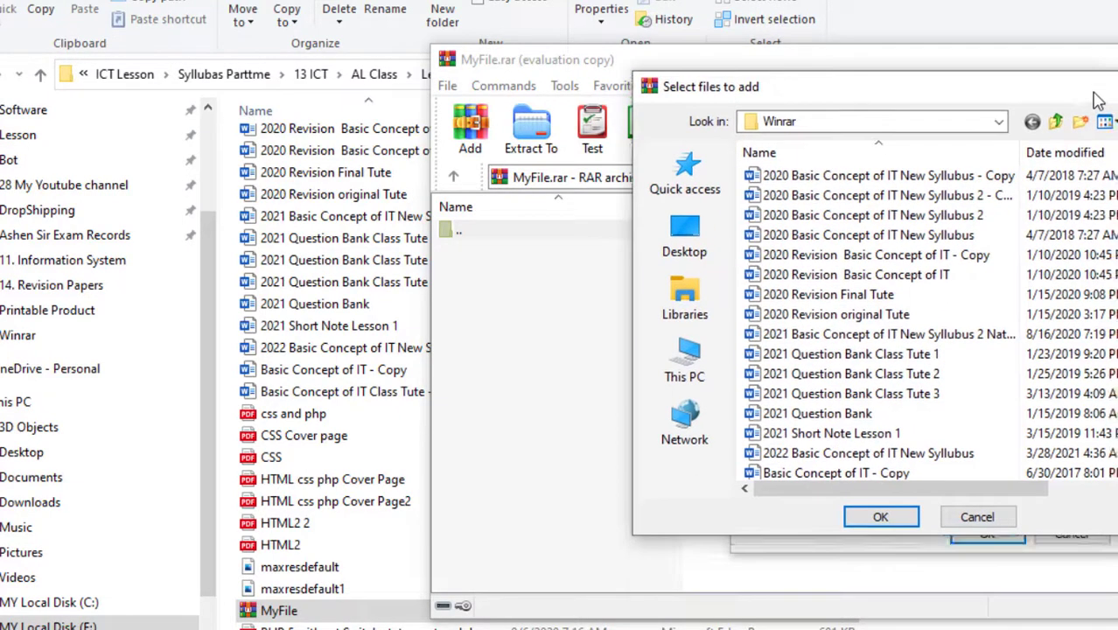
click(932, 179)
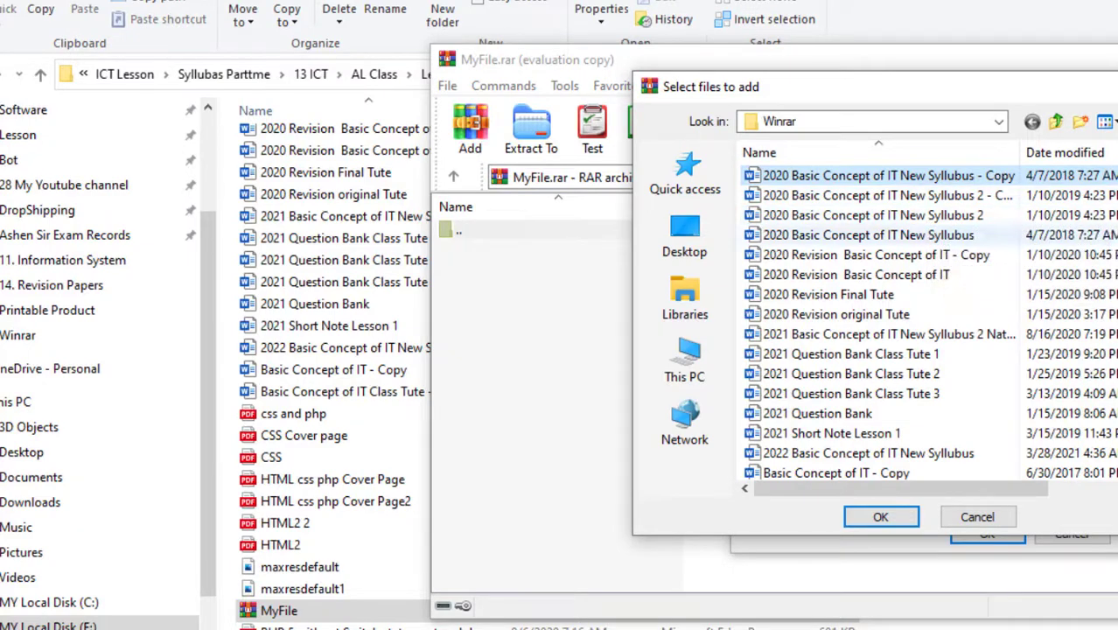
drag(1111, 219, 1117, 219)
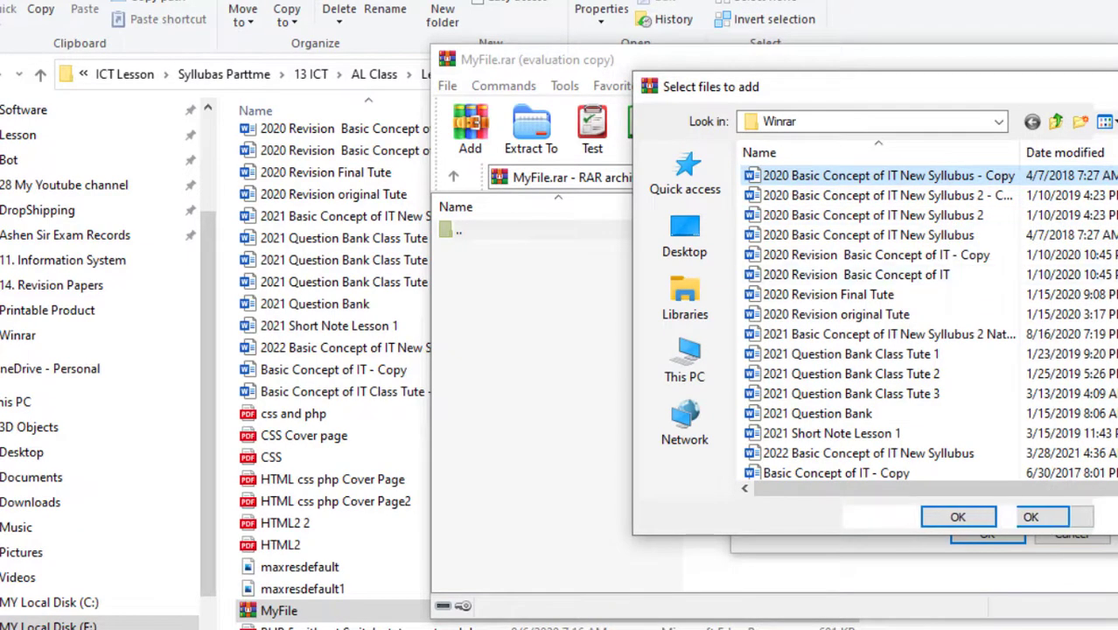
drag(1117, 83, 992, 65)
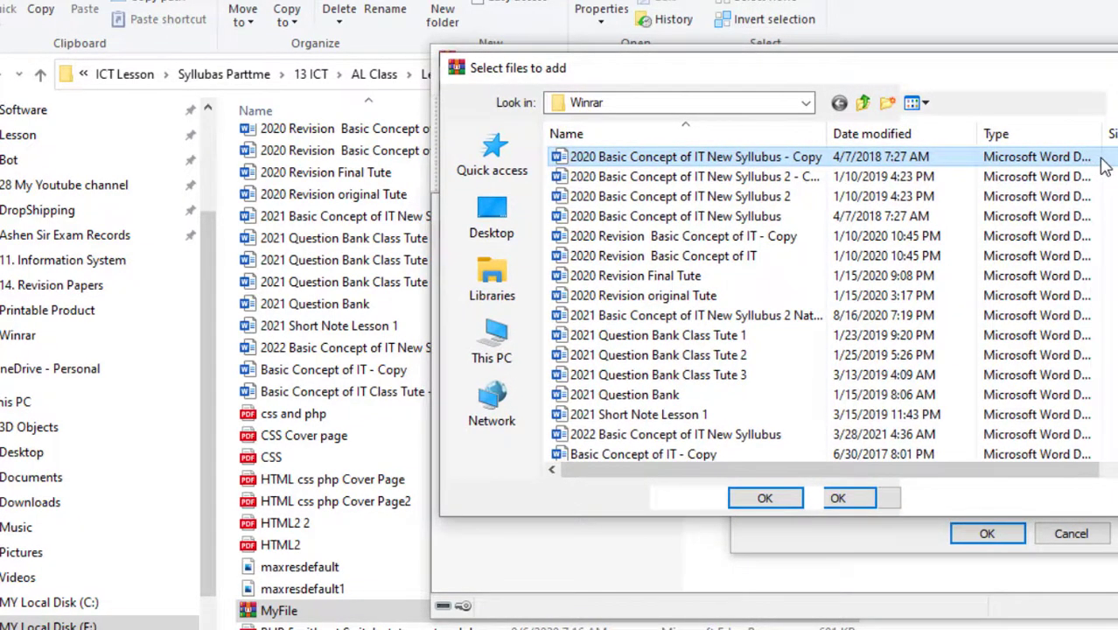
Try to select the folder's files without MyFile for adding, and cancel the accidental file copying.
scroll(770, 262, down, 5)
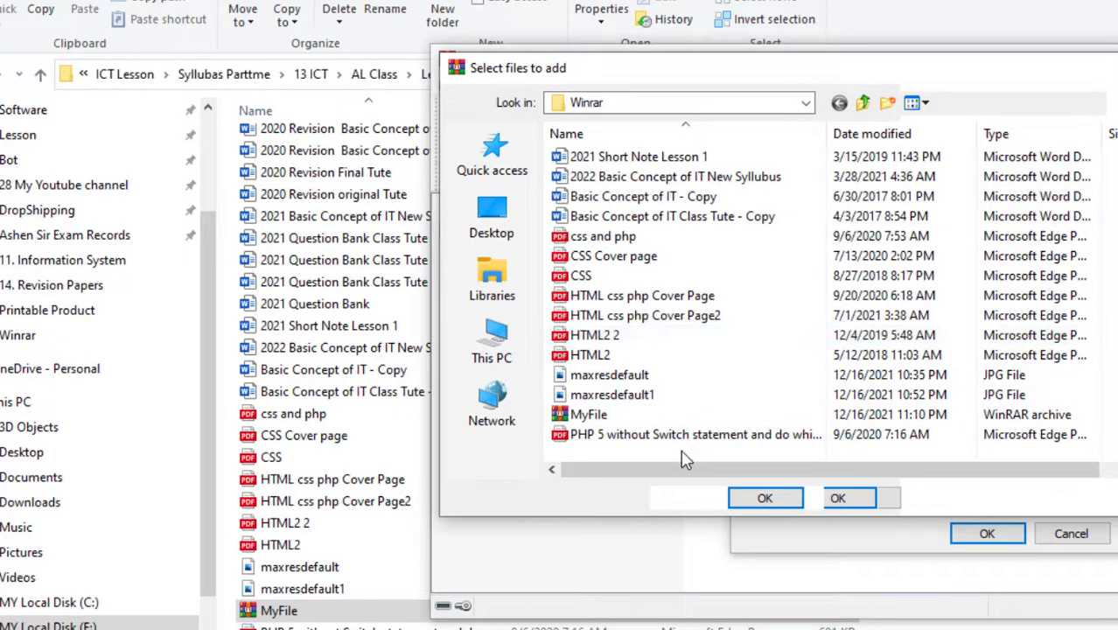
drag(685, 461, 770, 114)
scroll(744, 328, down, 5)
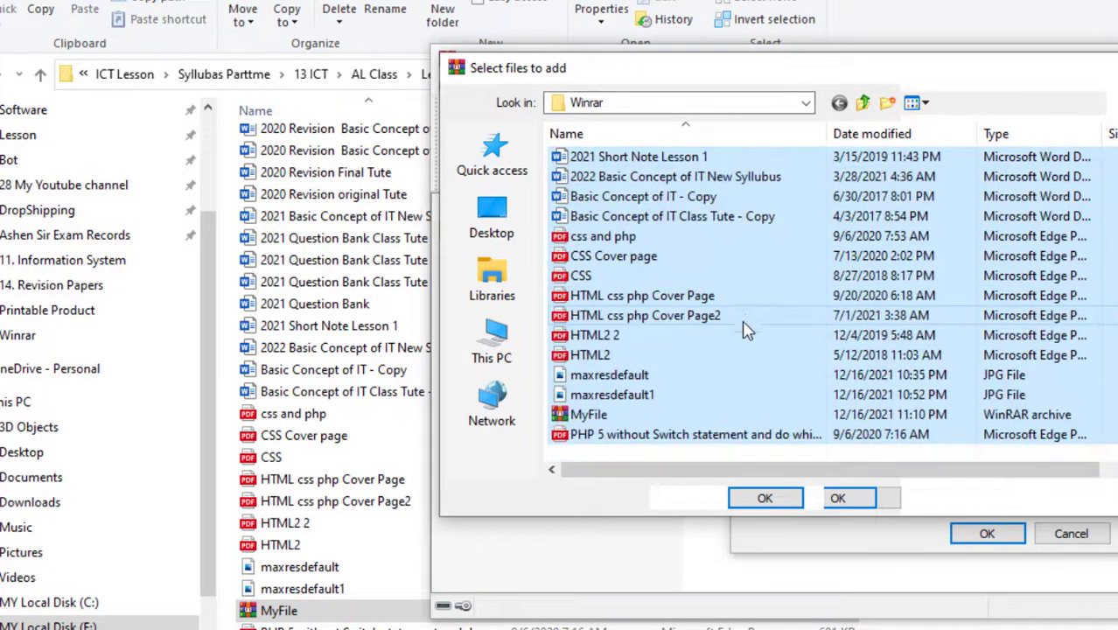
ctrl+click(605, 416)
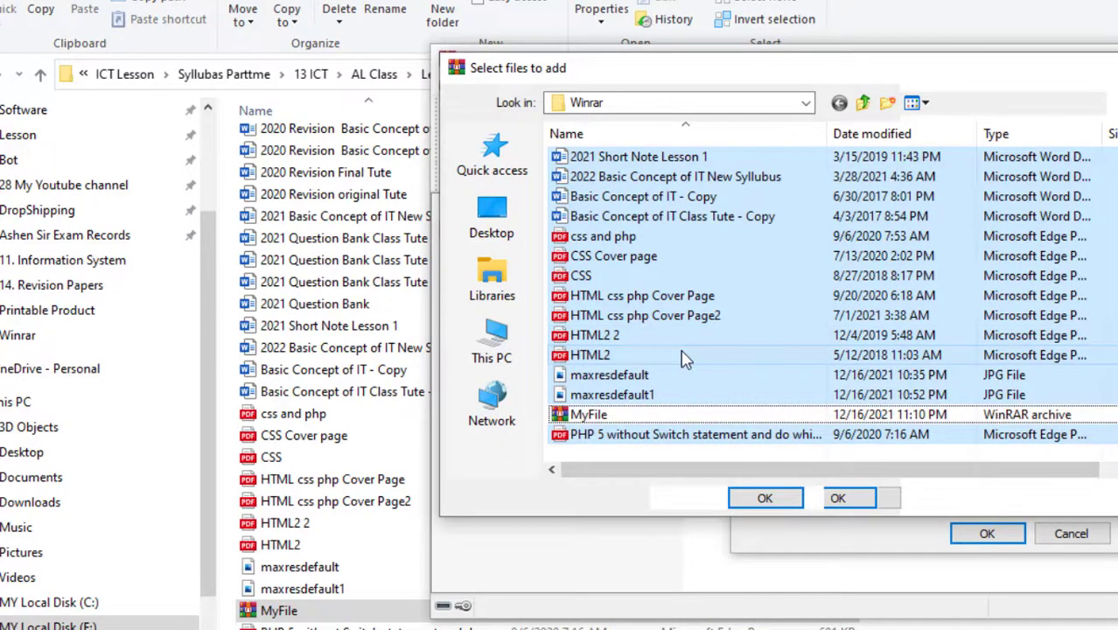
scroll(748, 238, up, 4)
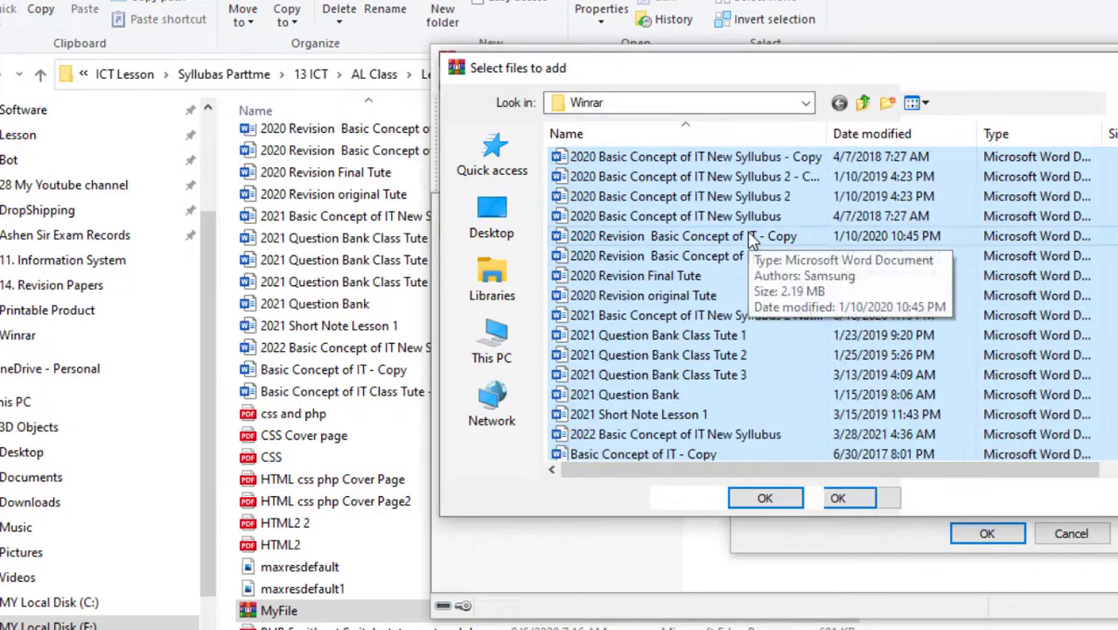
scroll(749, 238, down, 4)
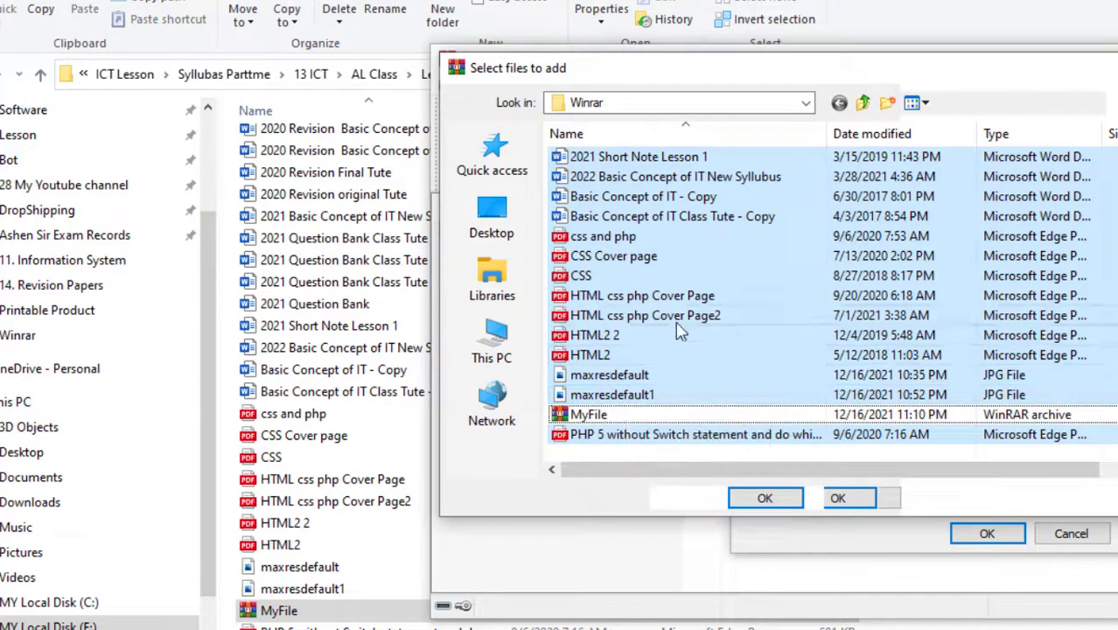
ctrl+click(626, 277)
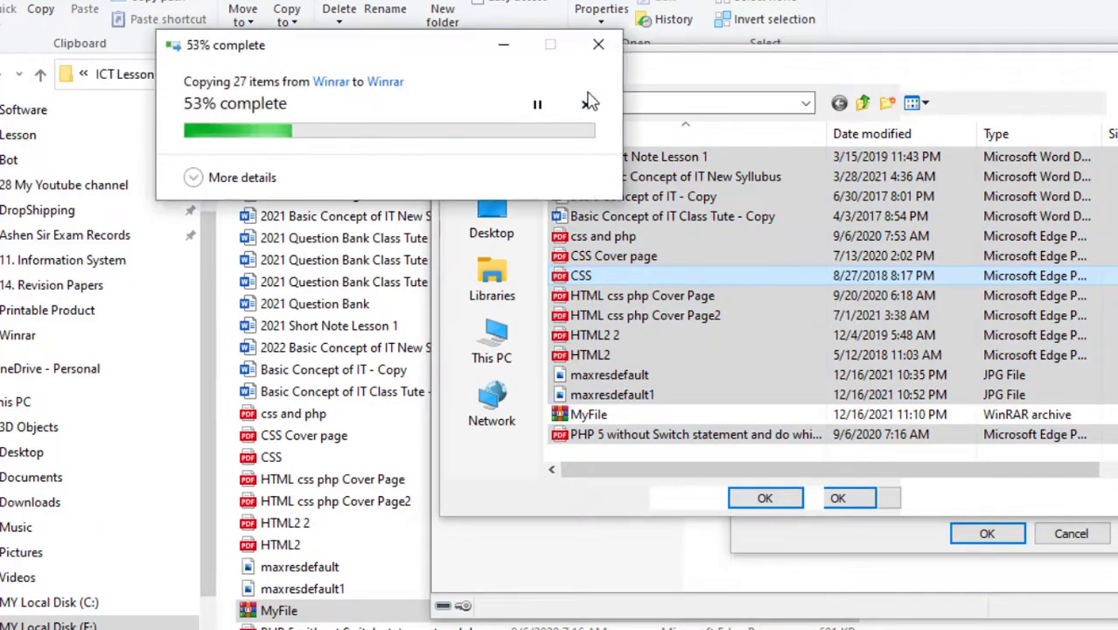
click(599, 49)
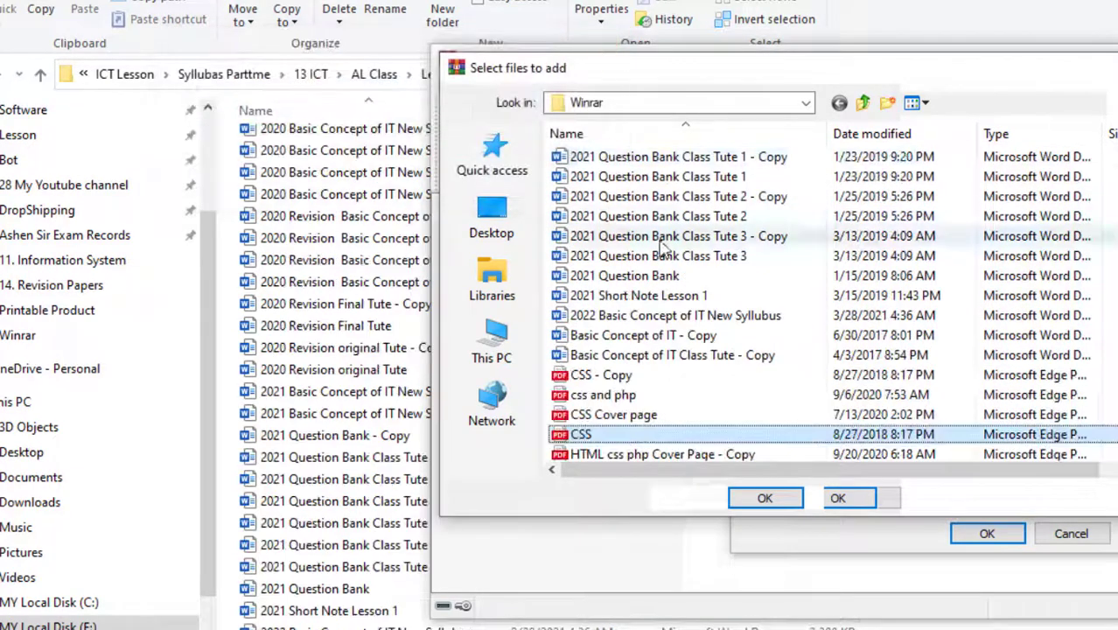
Add all files to MyFile.rar except both 2021 Question Bank Class Tute 3 files and 2021 Short Note Lesson 1, using Normal compression.
scroll(766, 299, up, 5)
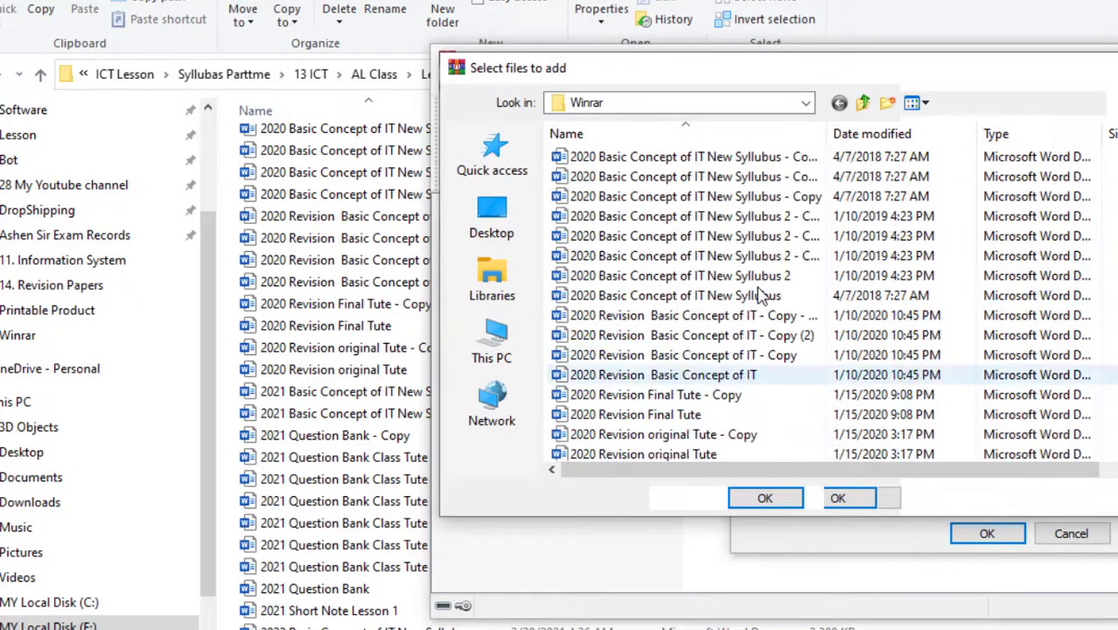
scroll(761, 296, down, 6)
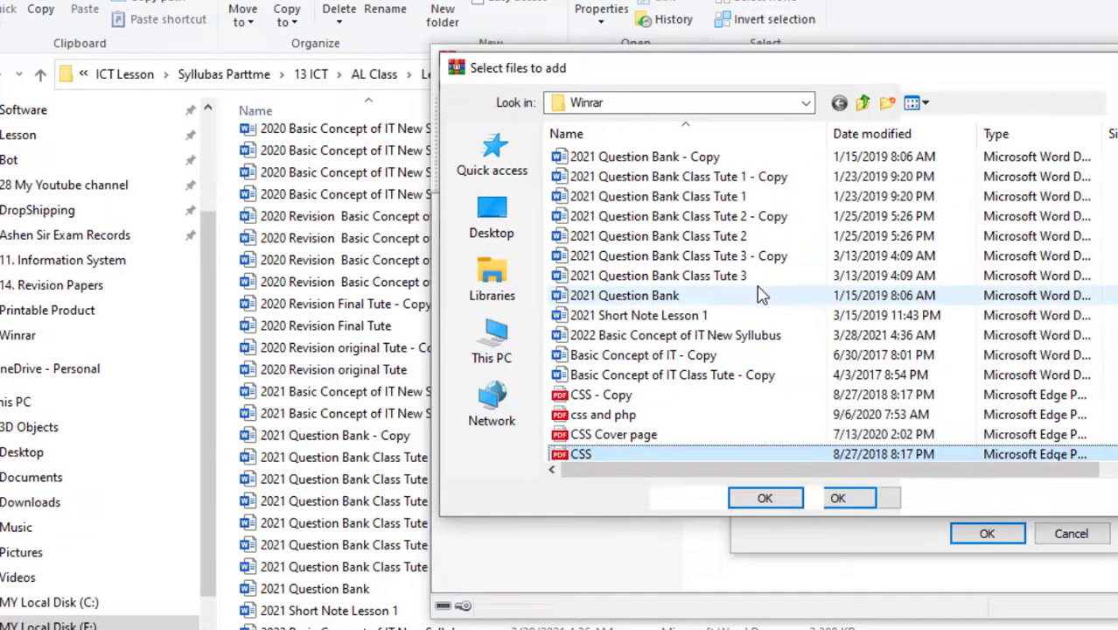
key(ctrl+a)
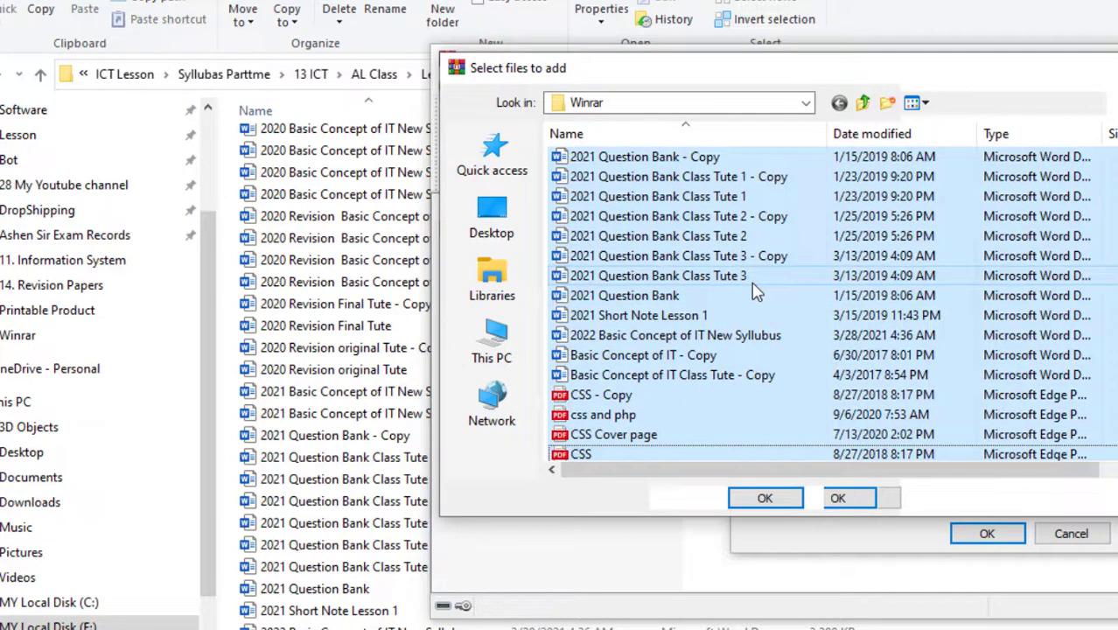
ctrl+click(643, 259)
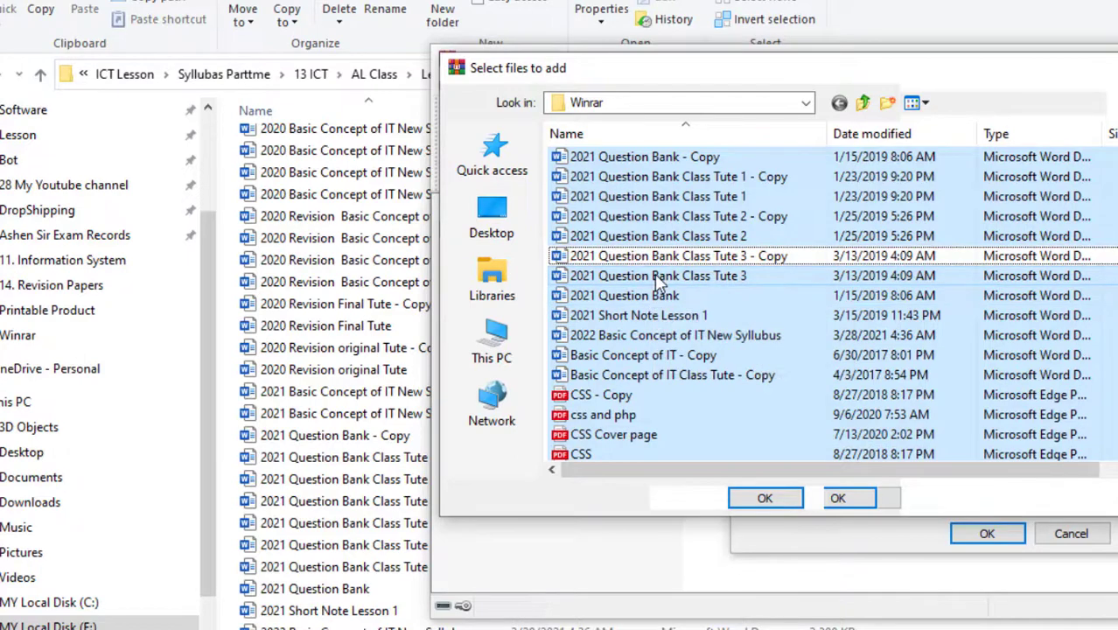
ctrl+click(658, 277)
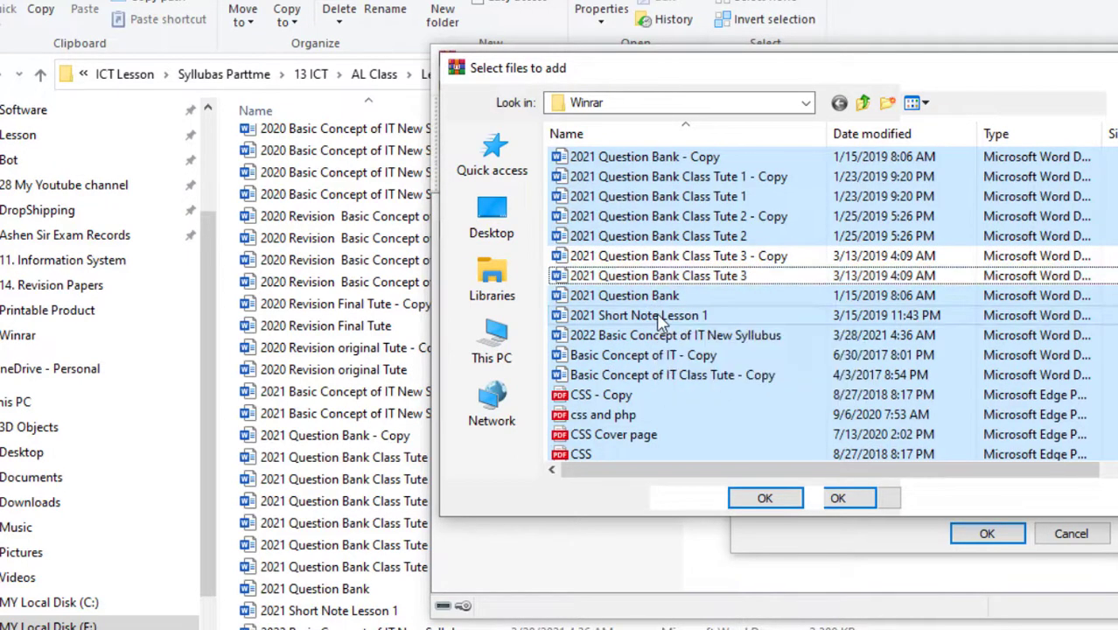
ctrl+click(658, 319)
click(775, 497)
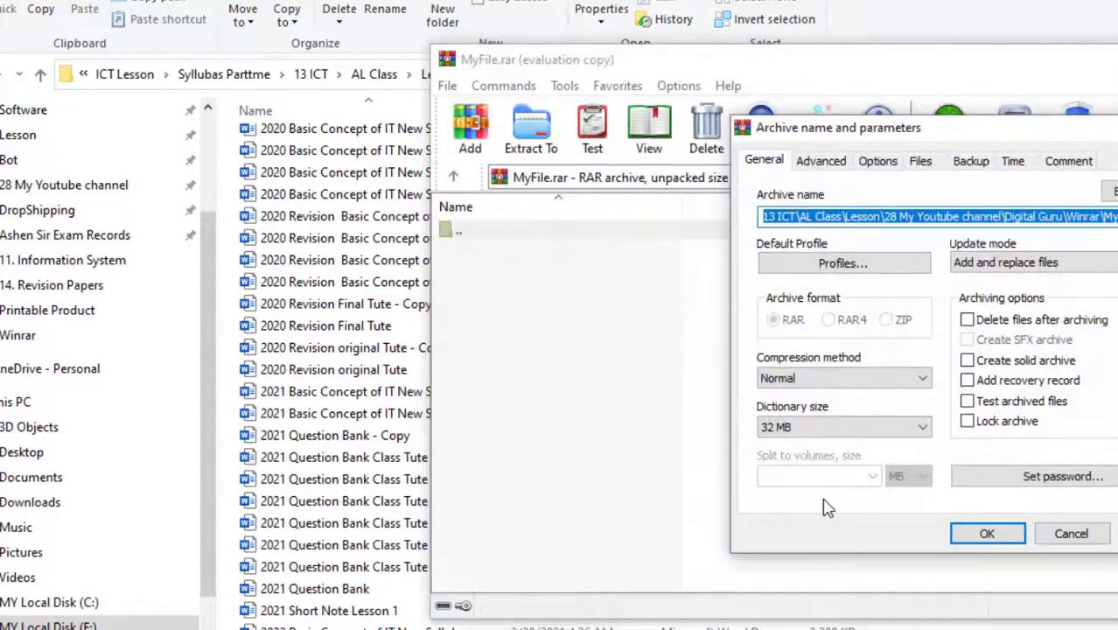
click(980, 536)
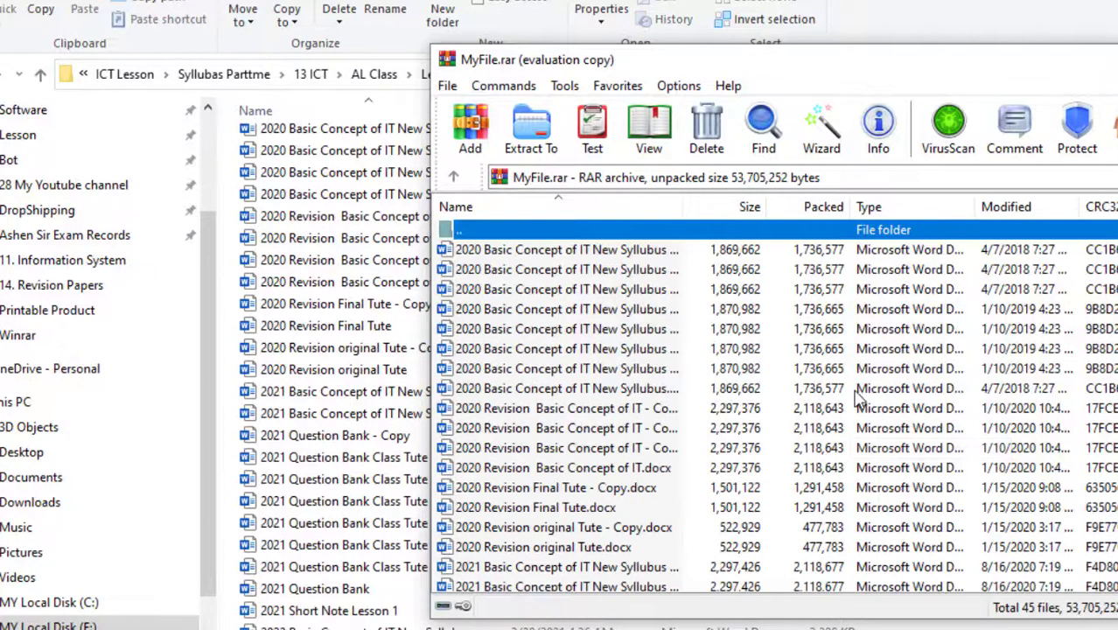
Look through the files packed in MyFile.rar, close the archive, and check the Winrar folder's file list.
drag(1117, 71, 1090, 77)
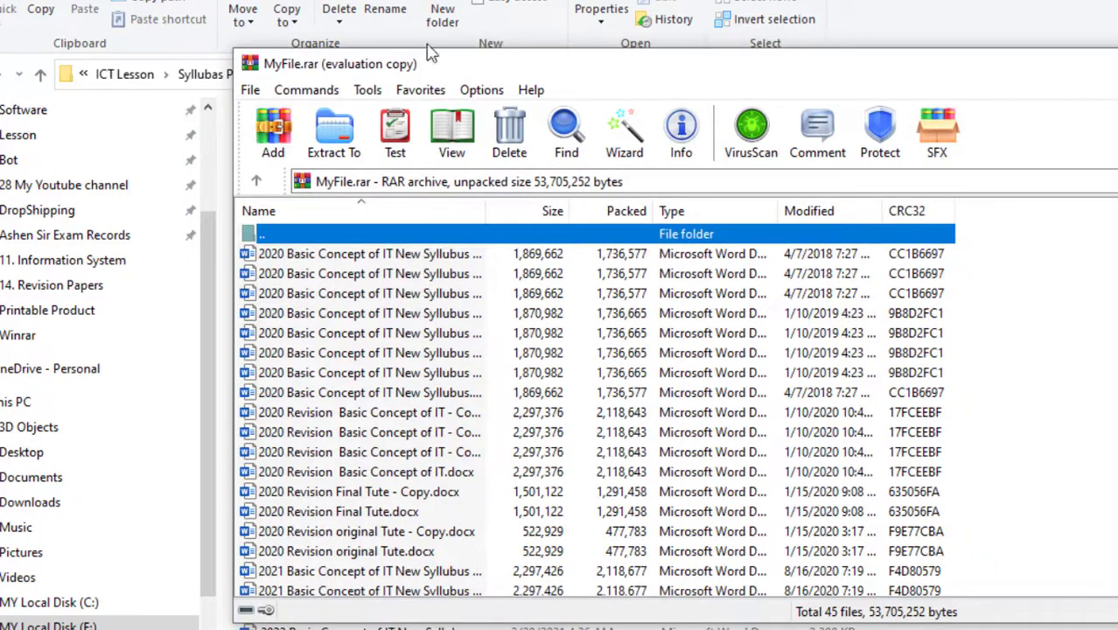
scroll(632, 324, down, 6)
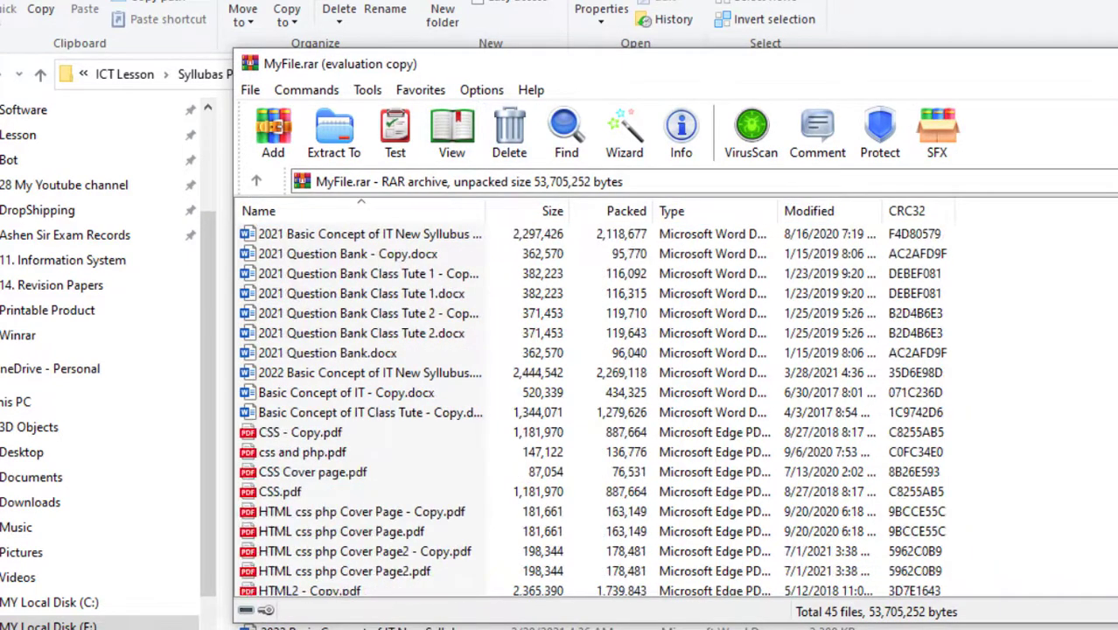
key(alt+F4)
scroll(999, 429, down, 6)
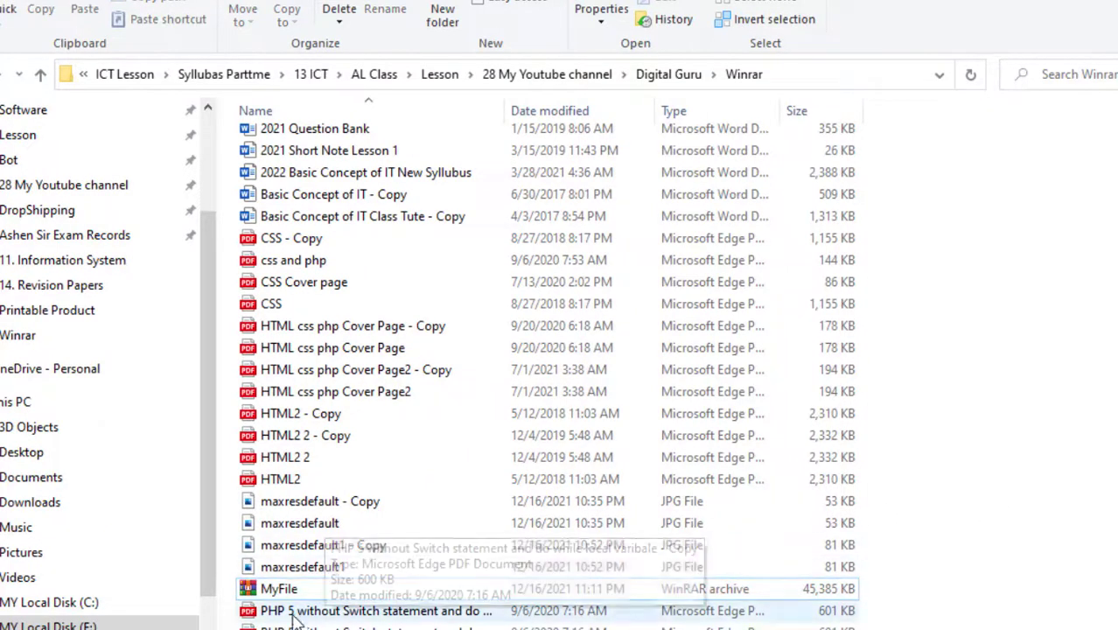
scroll(296, 595, up, 1)
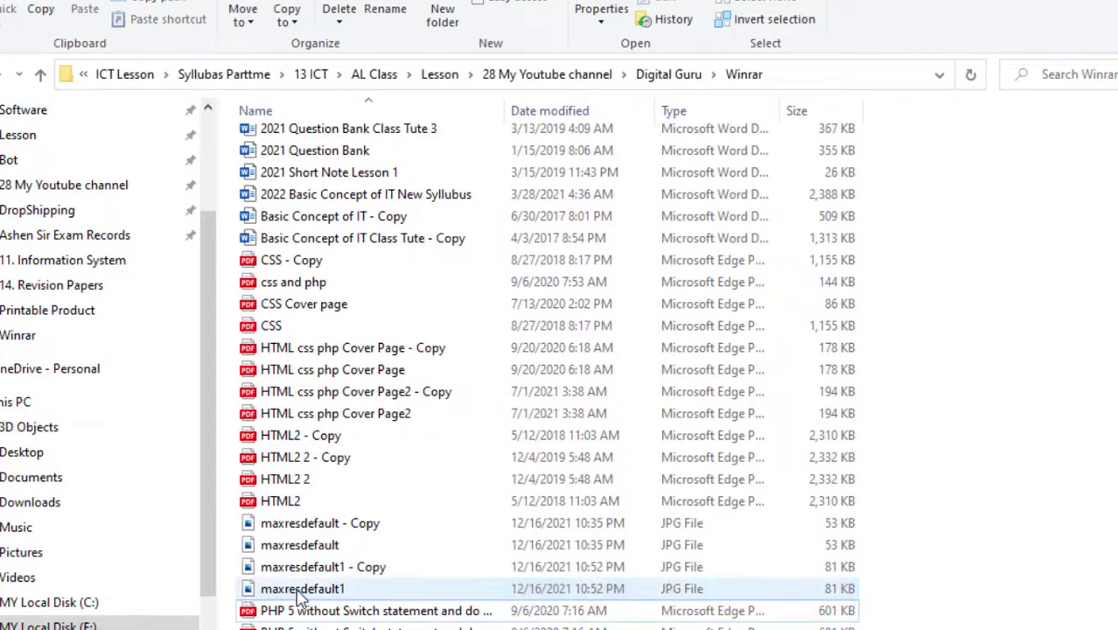
scroll(999, 407, up, 3)
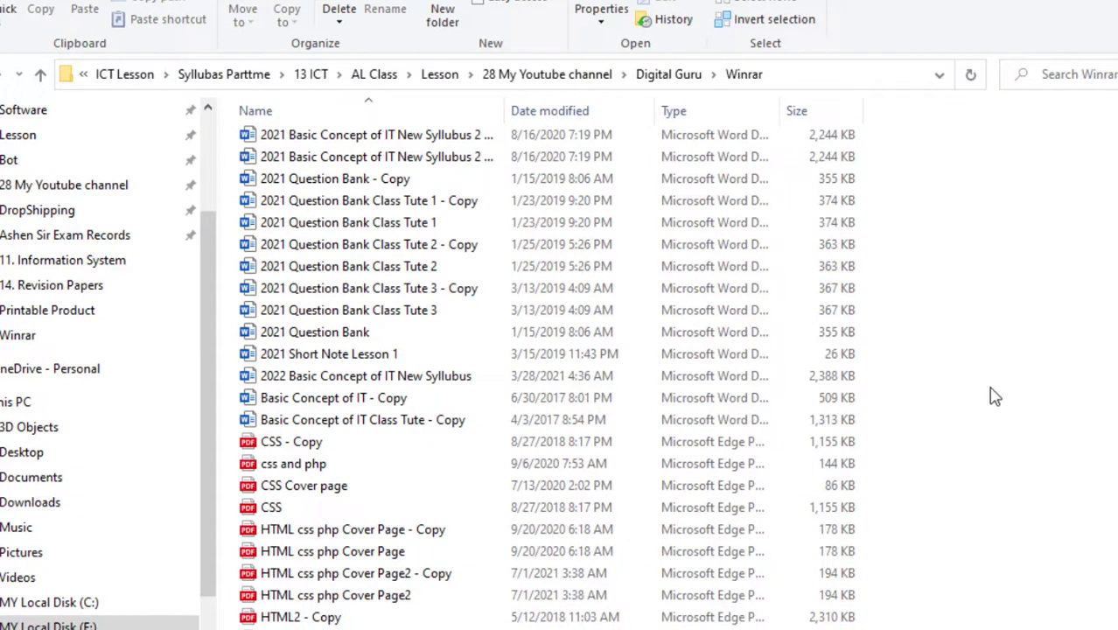
Compress all files in the Winrar folder into Winrar.rar using the RAR format and Normal compression.
scroll(996, 397, up, 5)
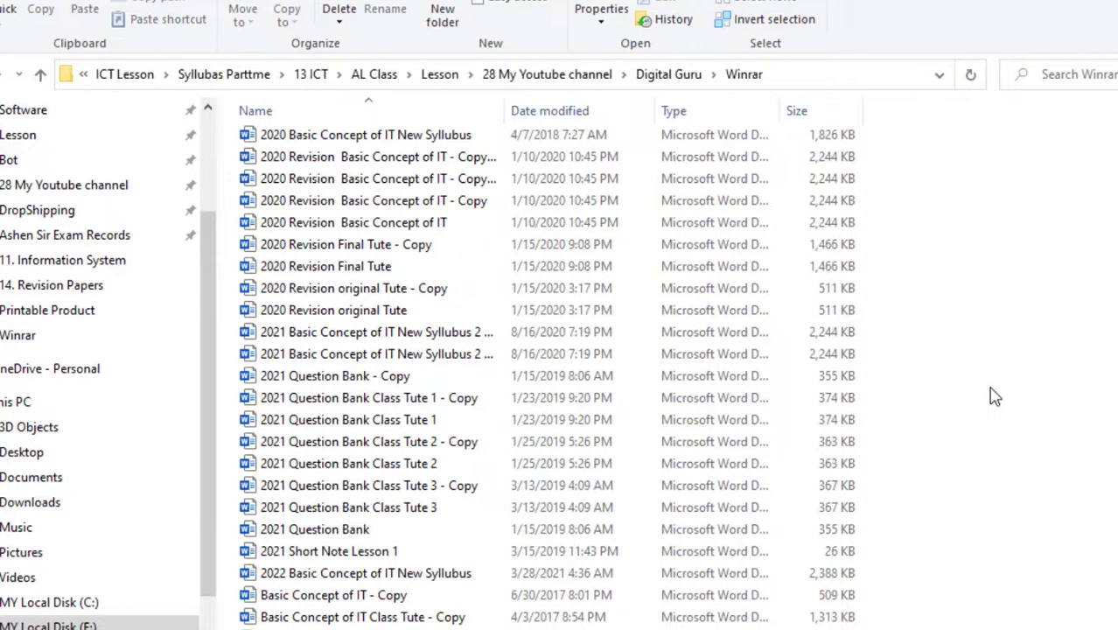
scroll(994, 396, up, 1)
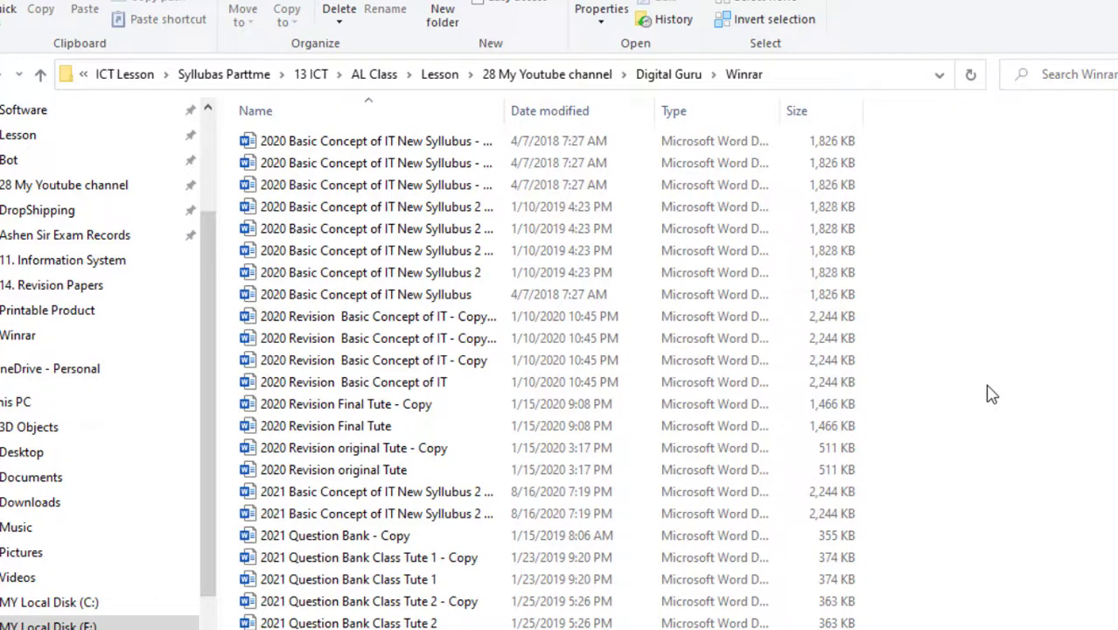
scroll(962, 501, down, 4)
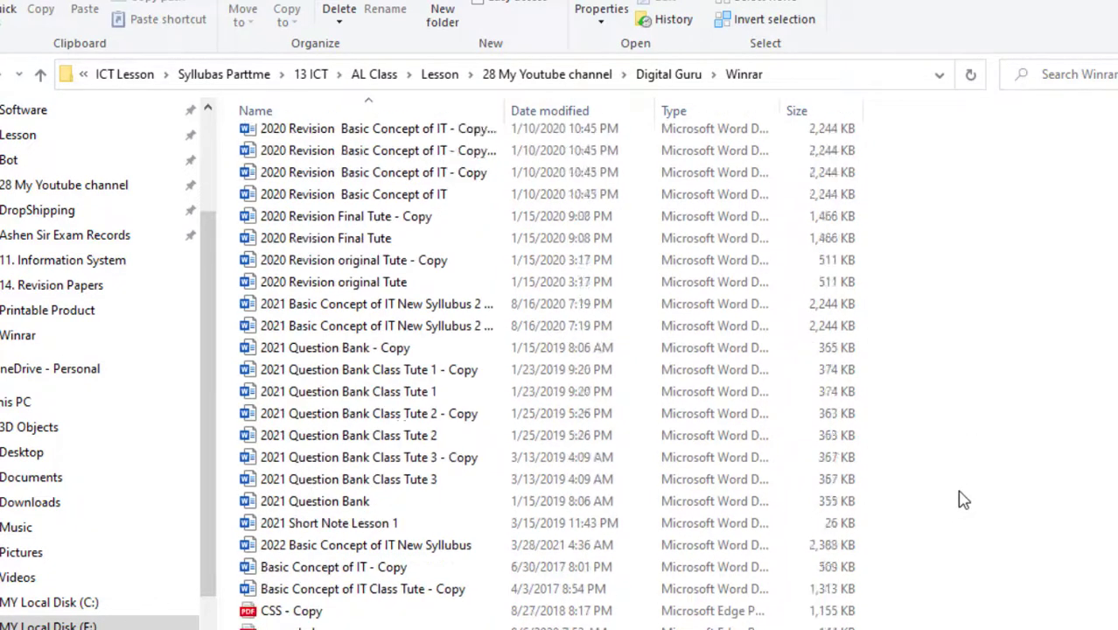
scroll(1024, 429, up, 3)
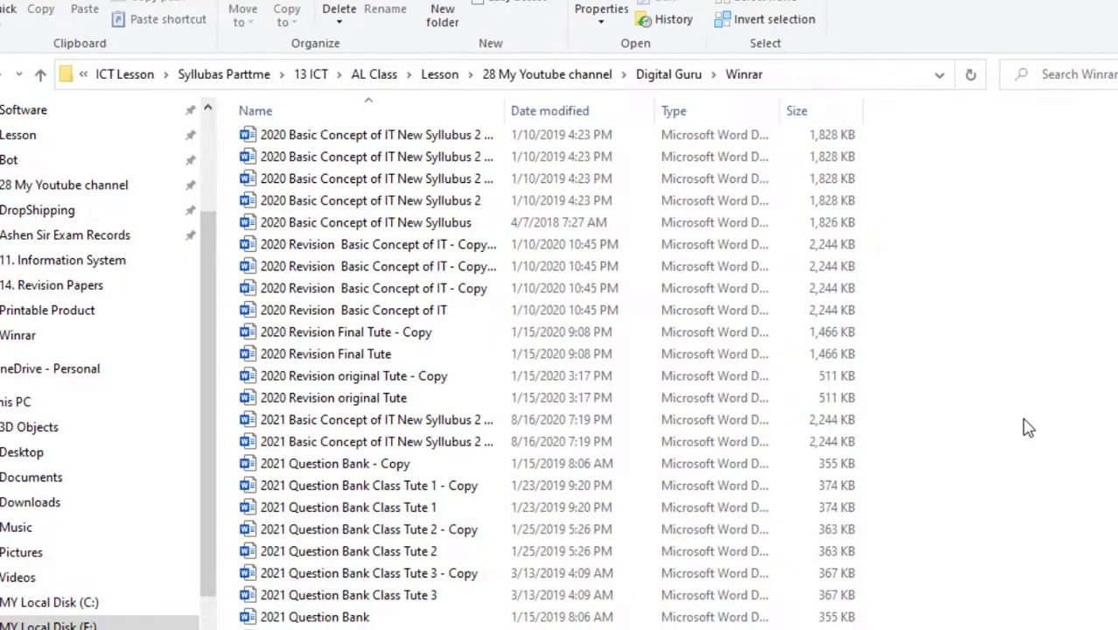
key(ctrl+a)
right_click(611, 237)
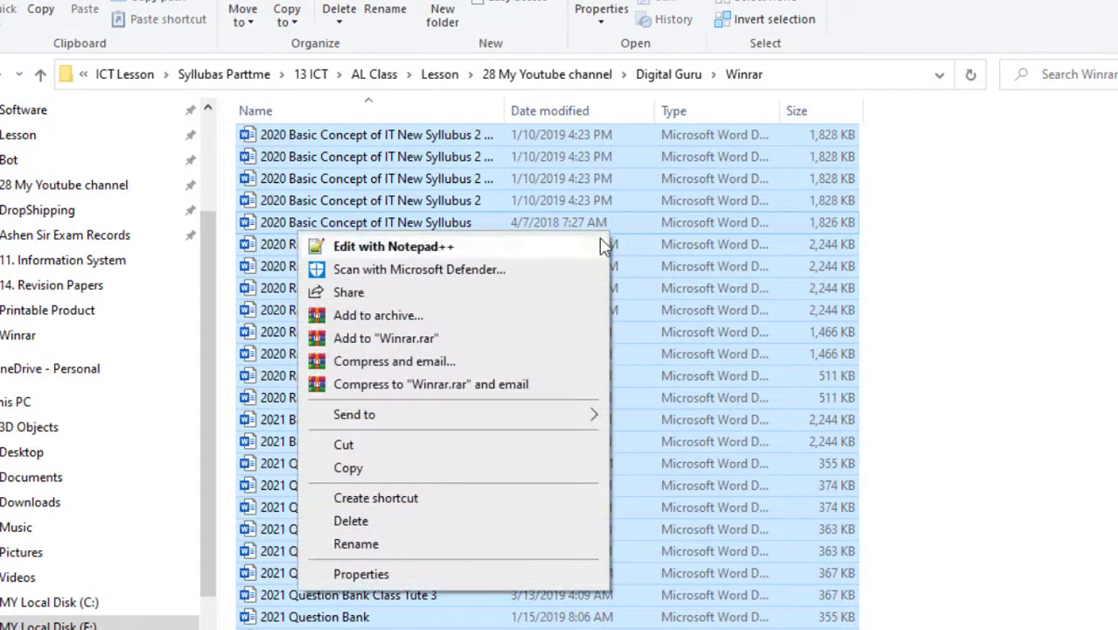
click(496, 317)
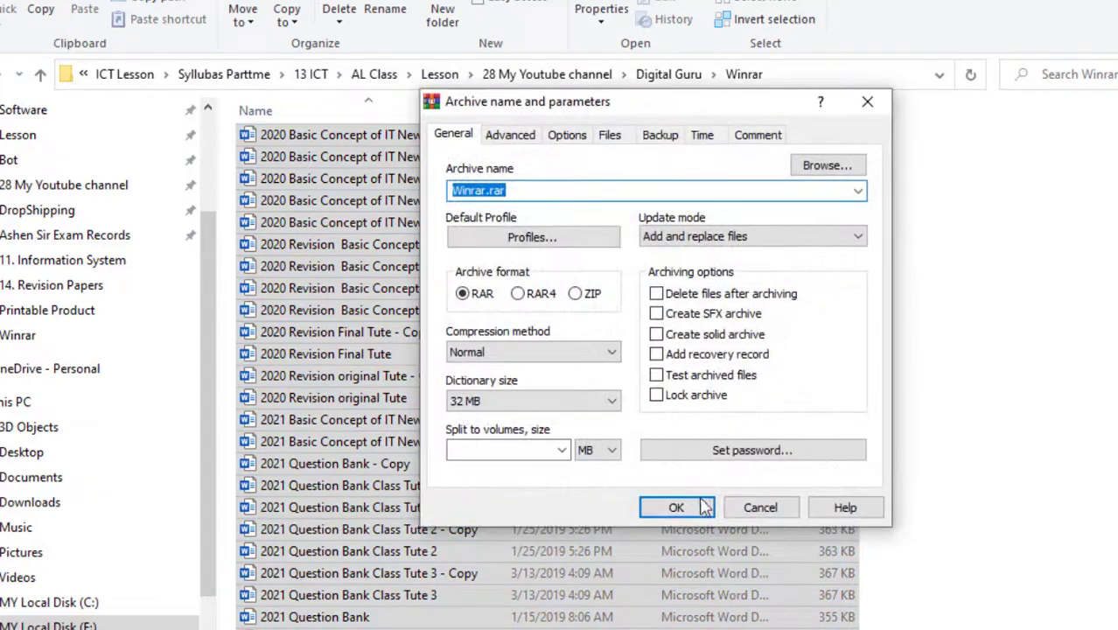
click(705, 508)
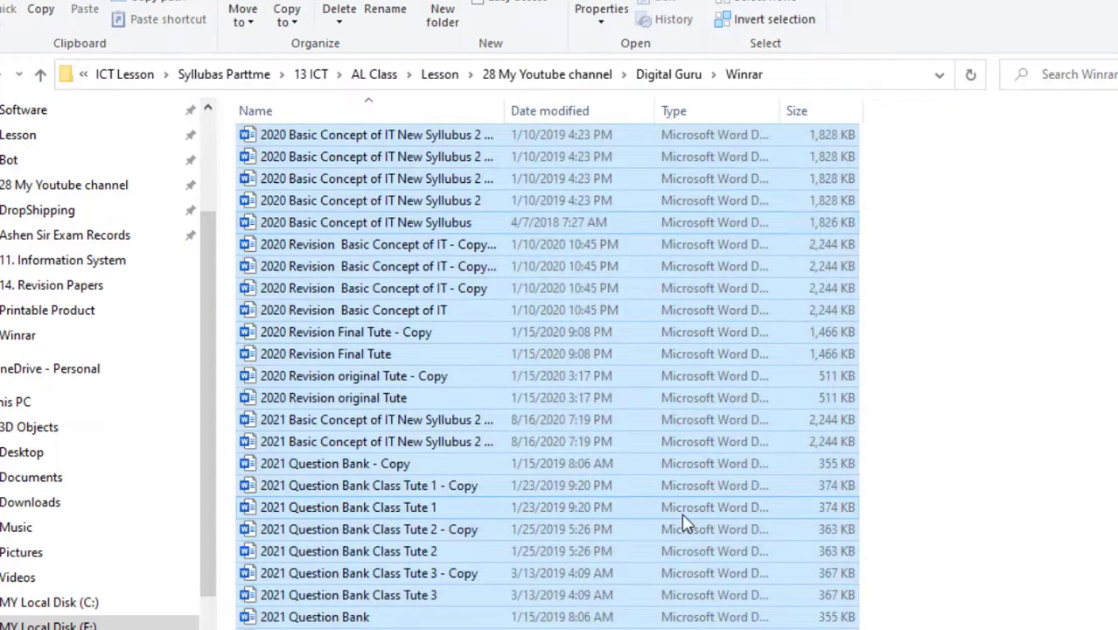
scroll(1013, 427, down, 4)
scroll(1013, 427, down, 4)
click(1022, 422)
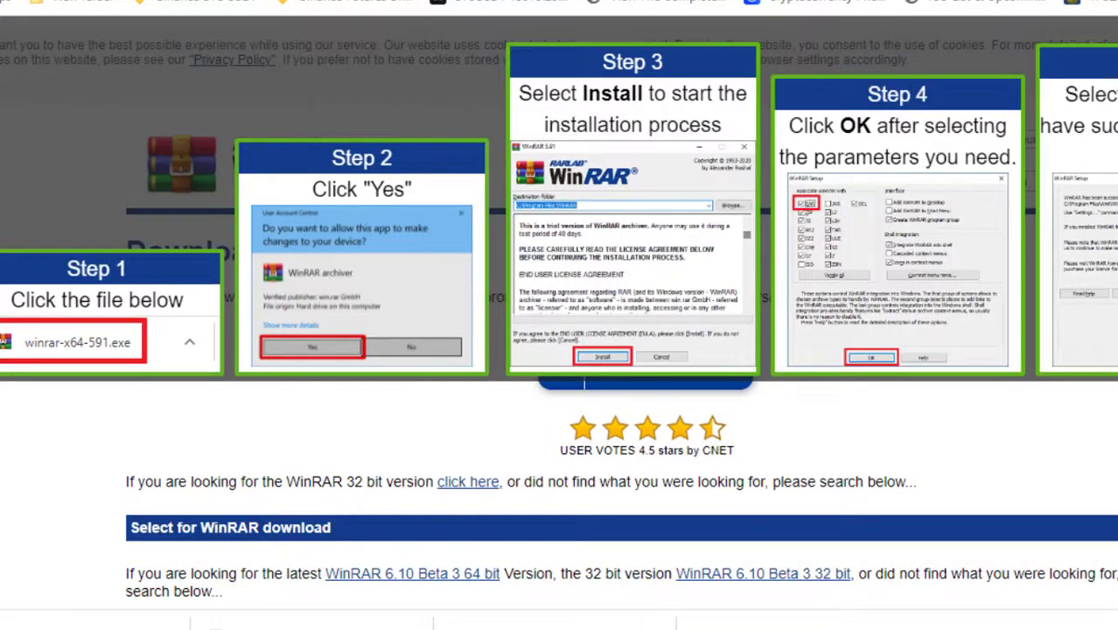
Switch to the web browser, open Gmail through Google in a new tab, and start a new email message.
key(ctrl+t)
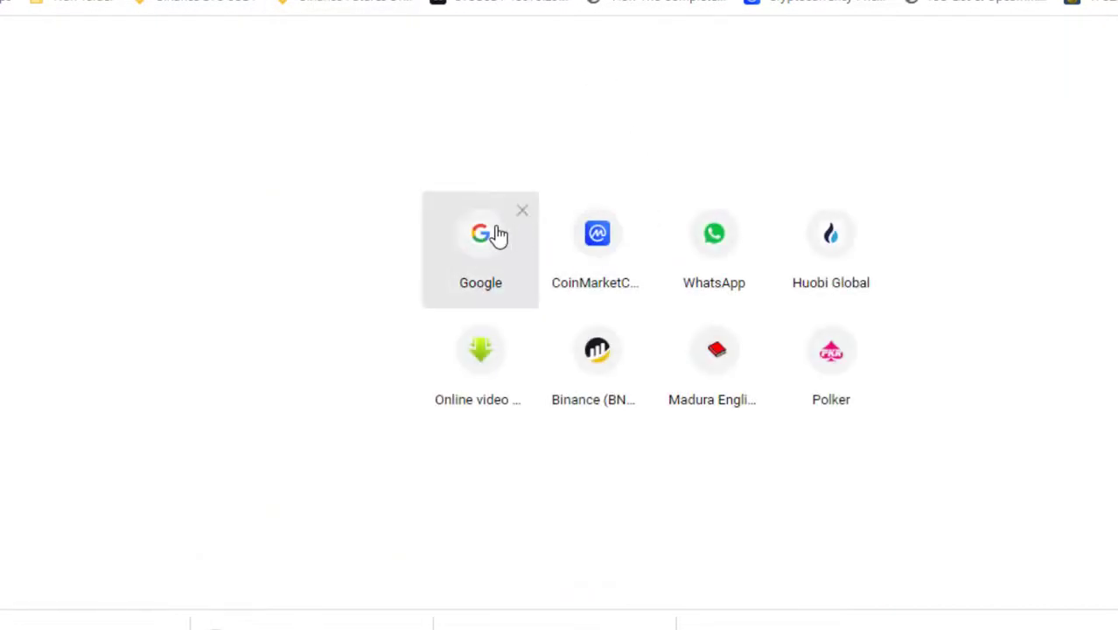
click(523, 212)
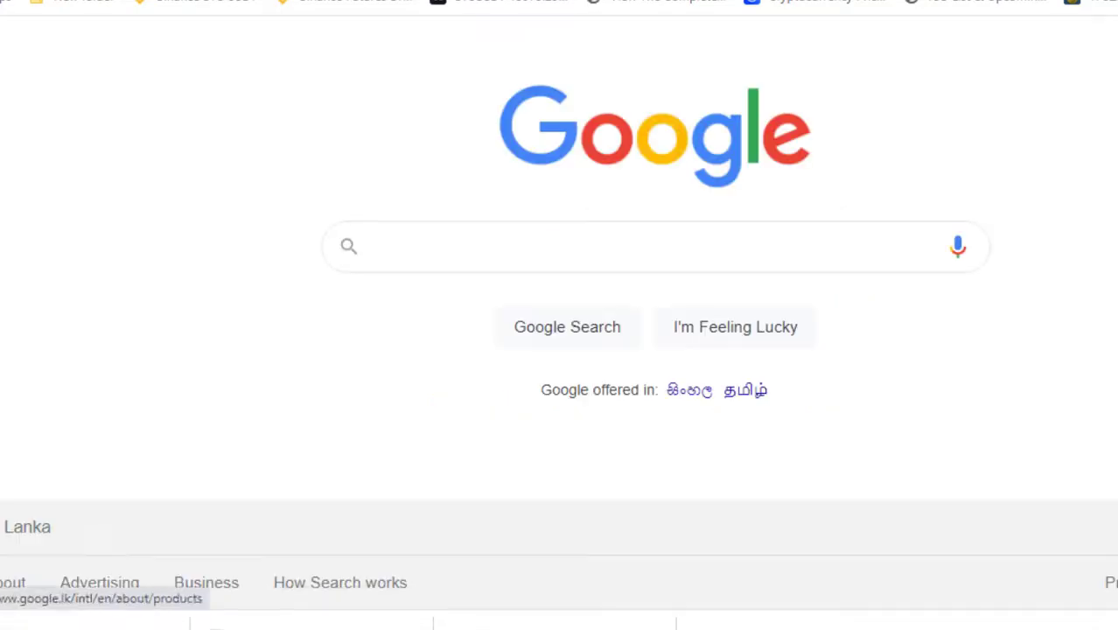
click(1117, 53)
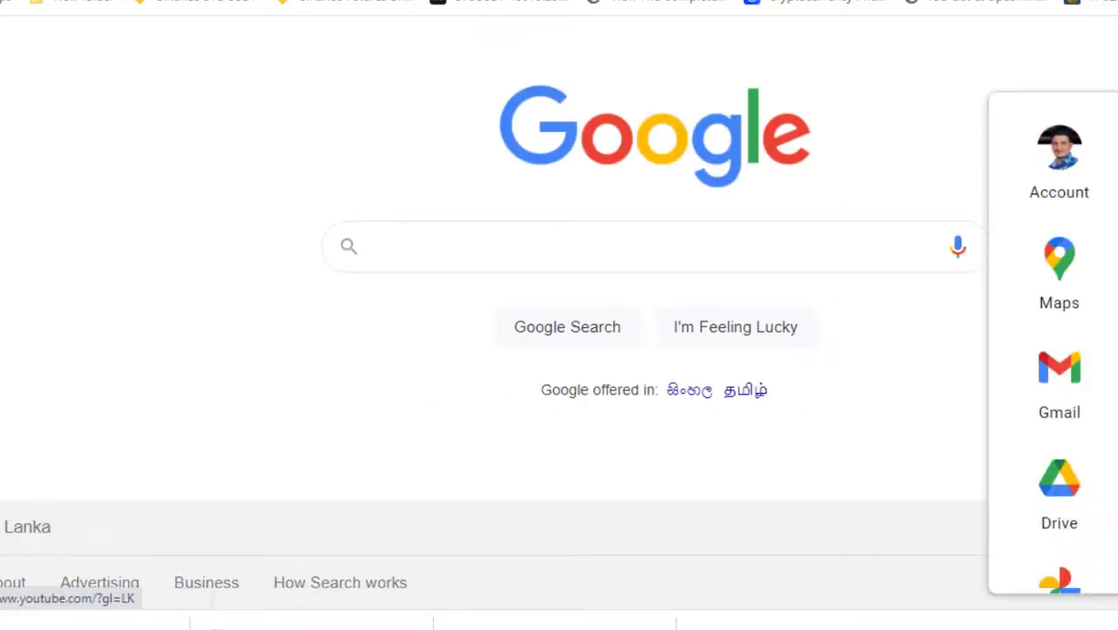
scroll(1114, 470, down, 4)
scroll(1113, 471, up, 5)
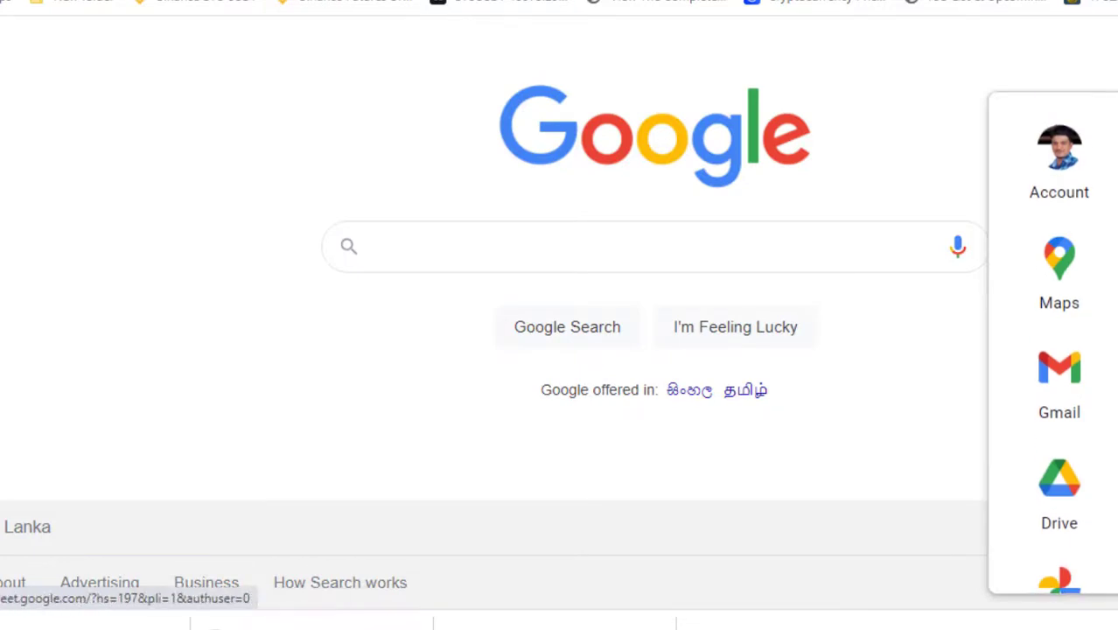
click(1088, 390)
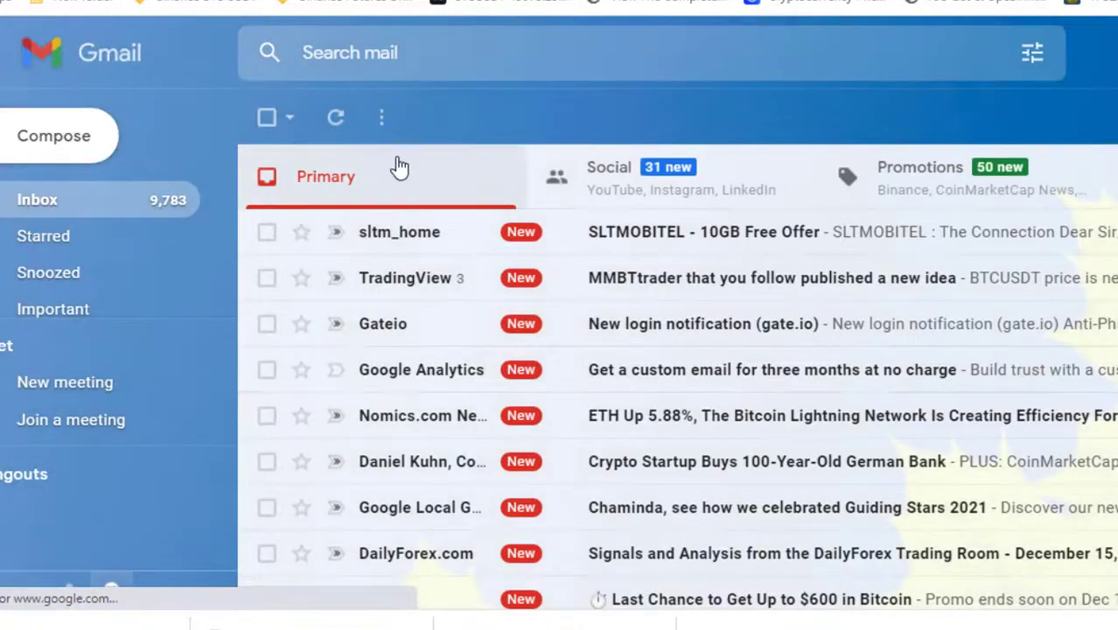
click(50, 139)
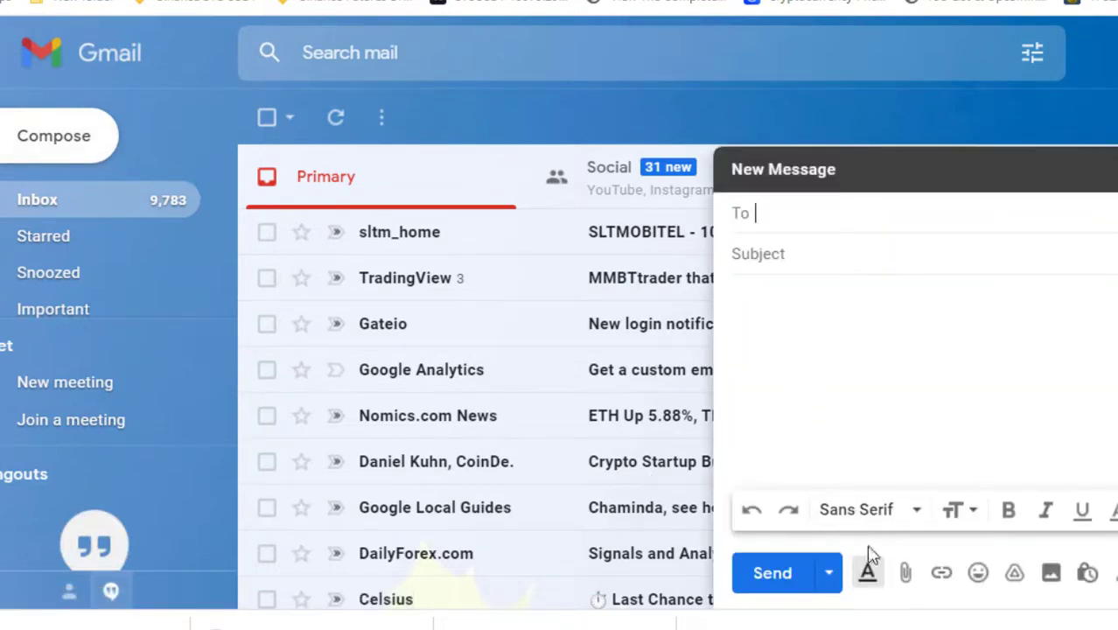
Try to attach Winrar.rar from the Winrar folder to the new message, and cancel the upload.
click(906, 578)
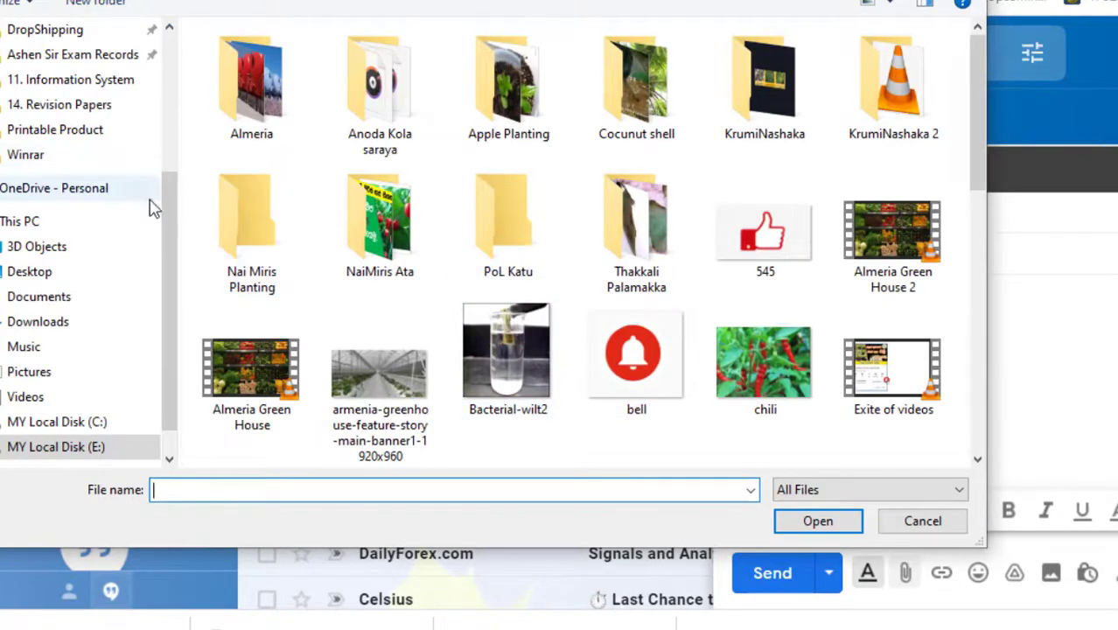
click(27, 155)
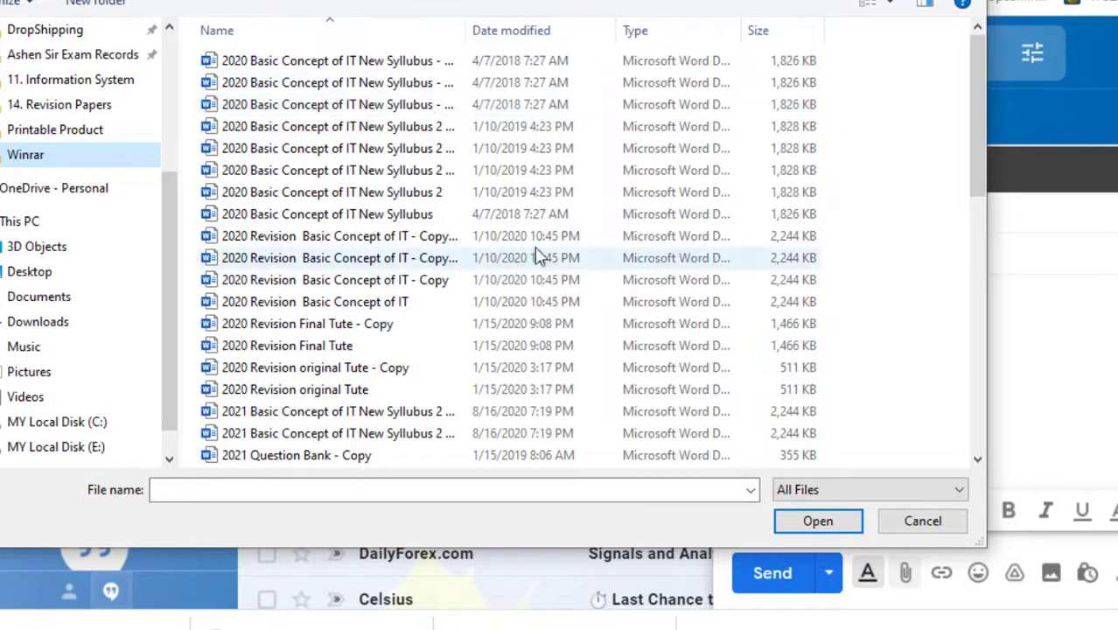
scroll(891, 181, down, 2)
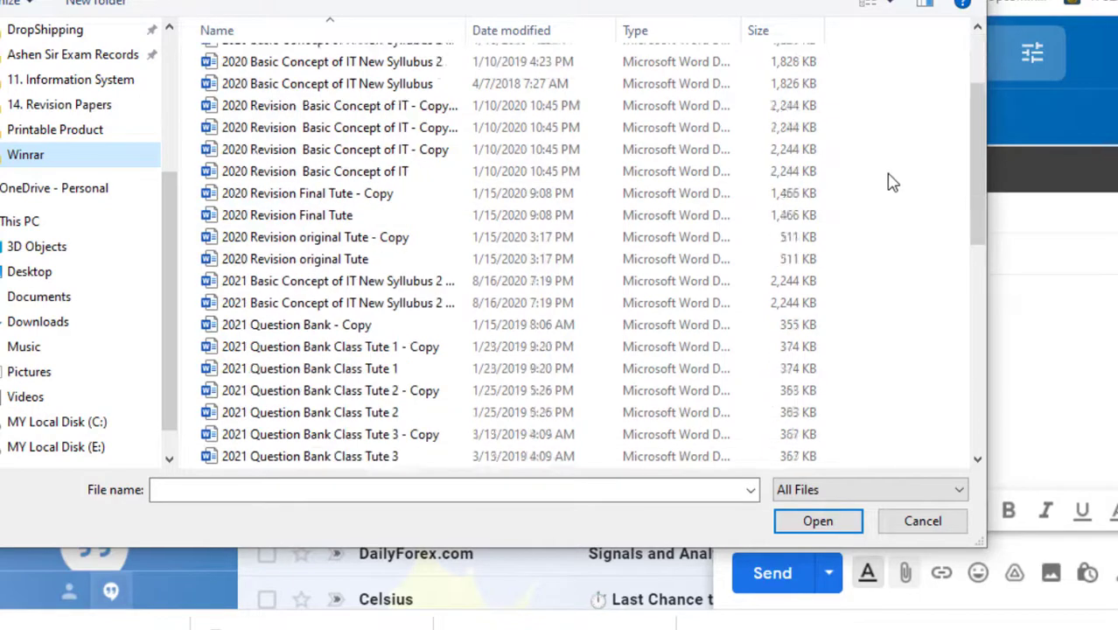
scroll(891, 183, down, 8)
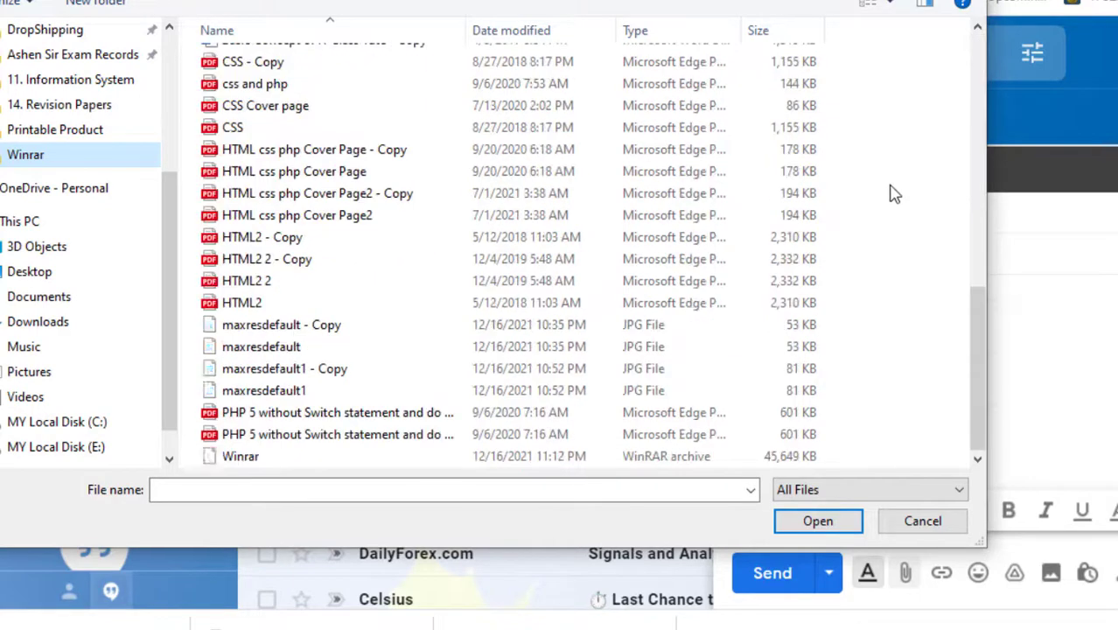
double_click(292, 459)
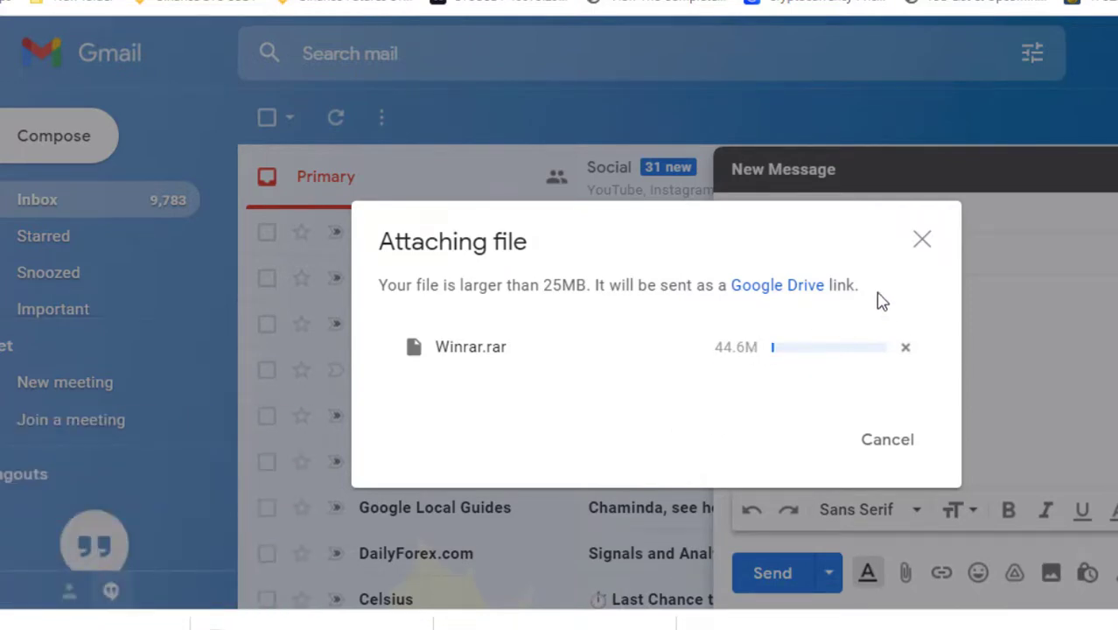
click(922, 240)
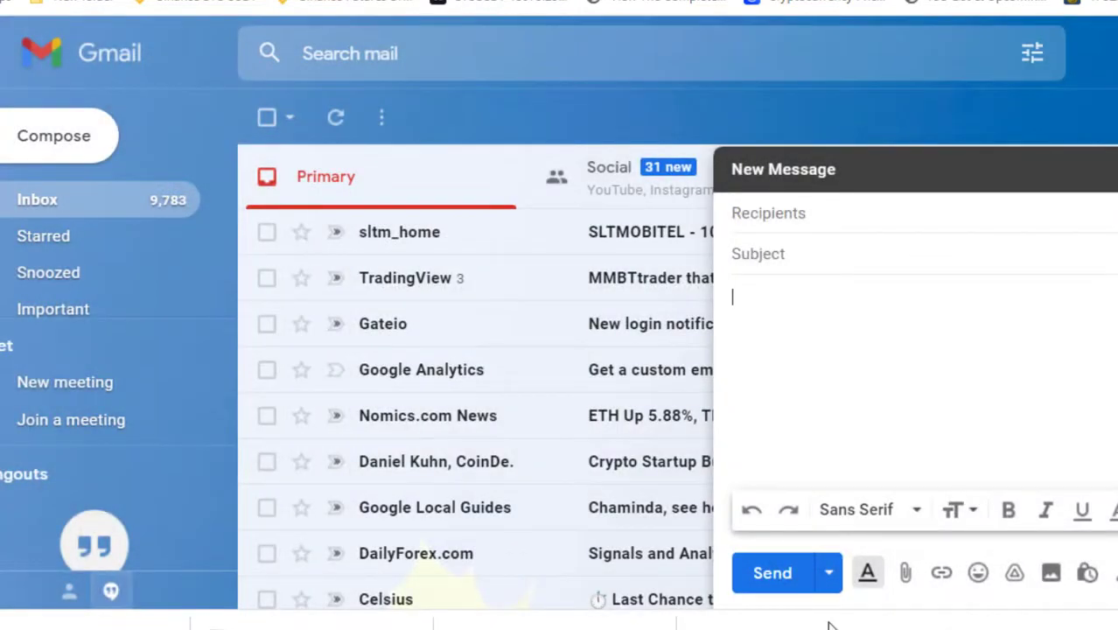